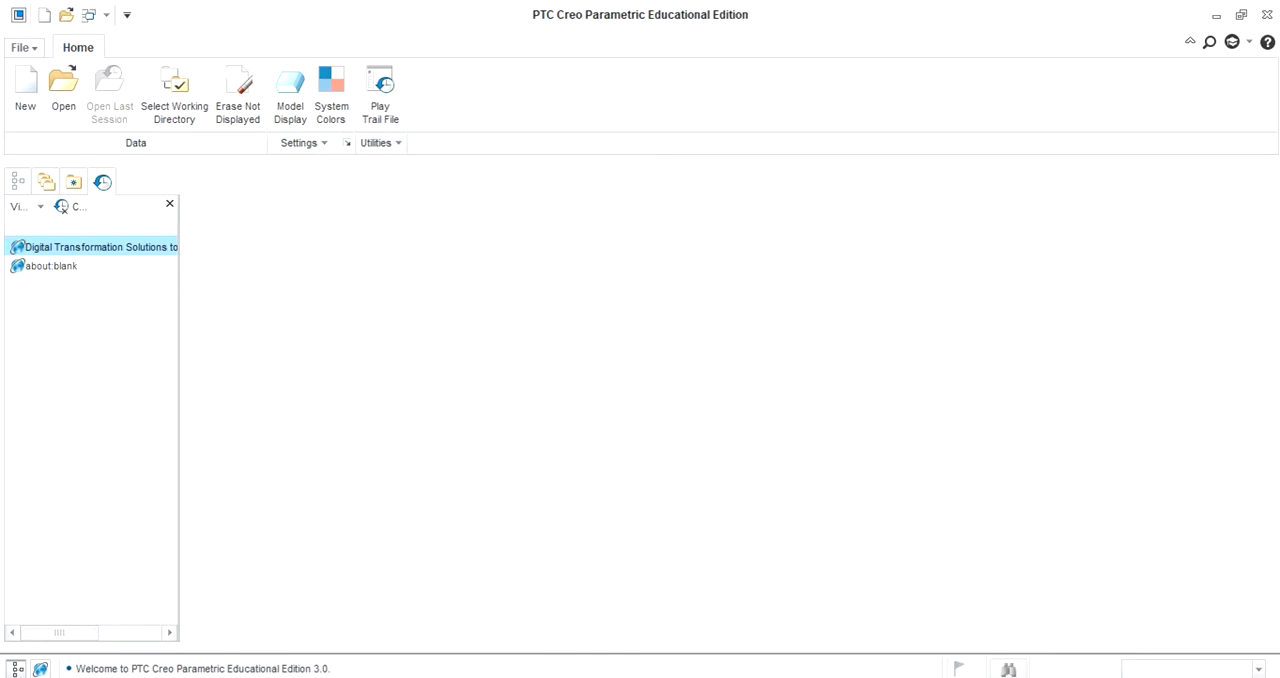
- Create a new solid part named extrude using the mmns_part_solid template instead of the default template
{"action": "left_click", "coordinate": [25, 92]}
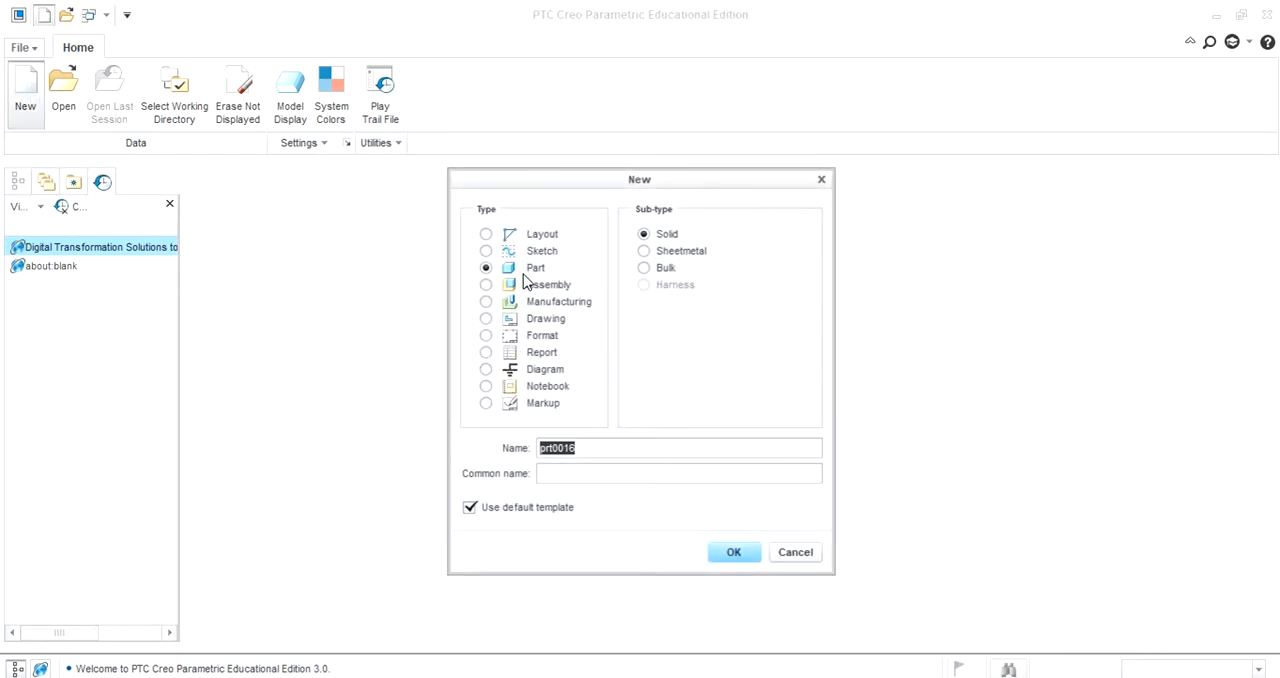
{"action": "left_click_drag", "start_coordinate": [583, 447], "coordinate": [469, 450]}
{"action": "type", "text": "extrude"}
{"action": "left_click", "coordinate": [483, 507]}
{"action": "left_click", "coordinate": [730, 555]}
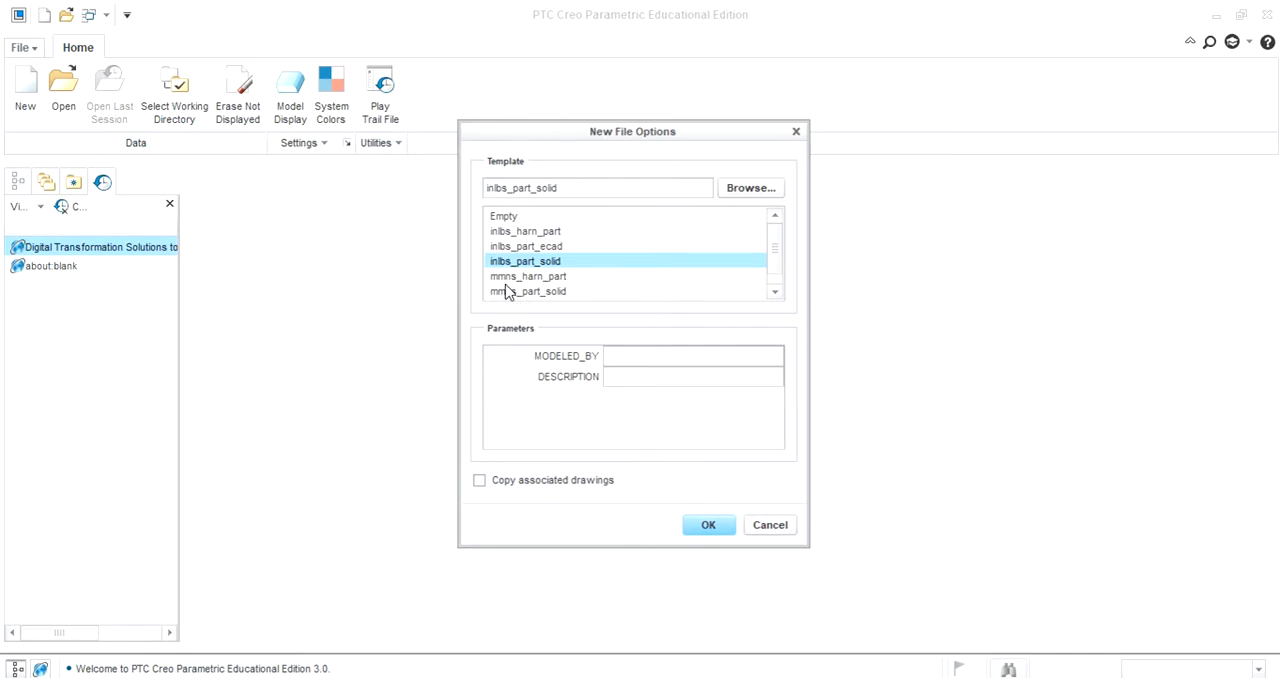
{"action": "left_click", "coordinate": [505, 291]}
{"action": "left_click", "coordinate": [706, 524]}
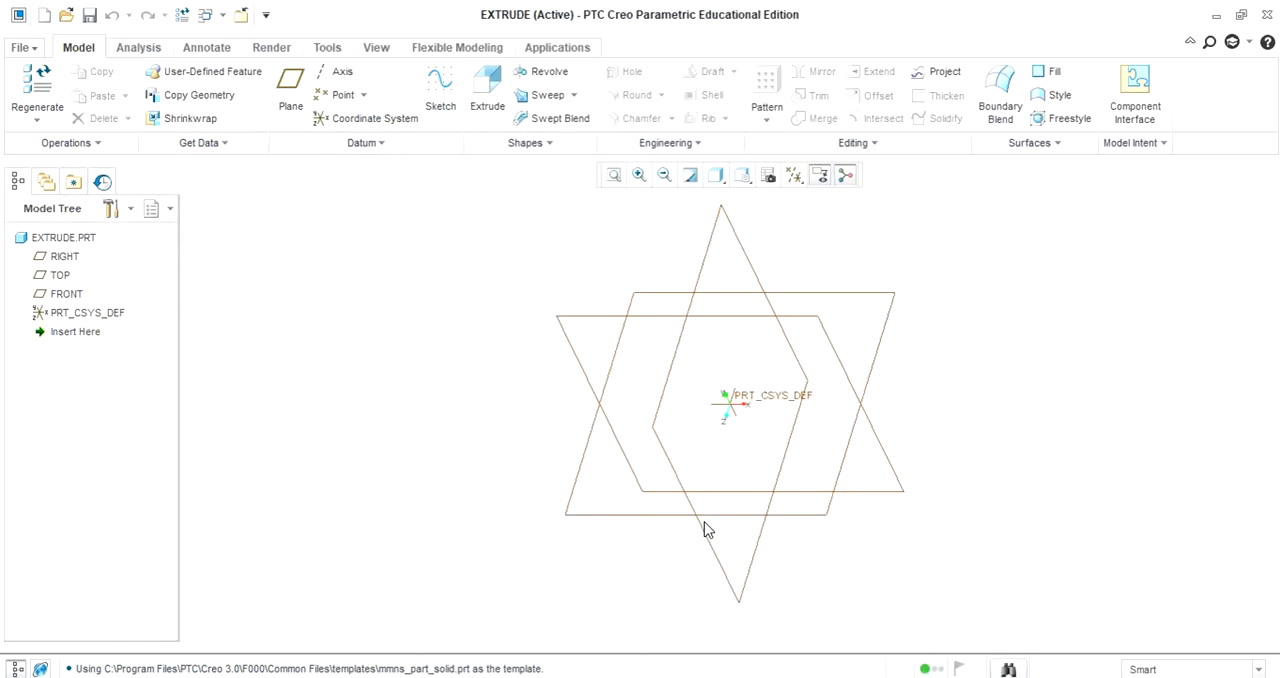
- Start an Extrude on the TOP plane and sketch a center rectangle about 759 by 290 mm centred on the origin
{"action": "left_click", "coordinate": [487, 100]}
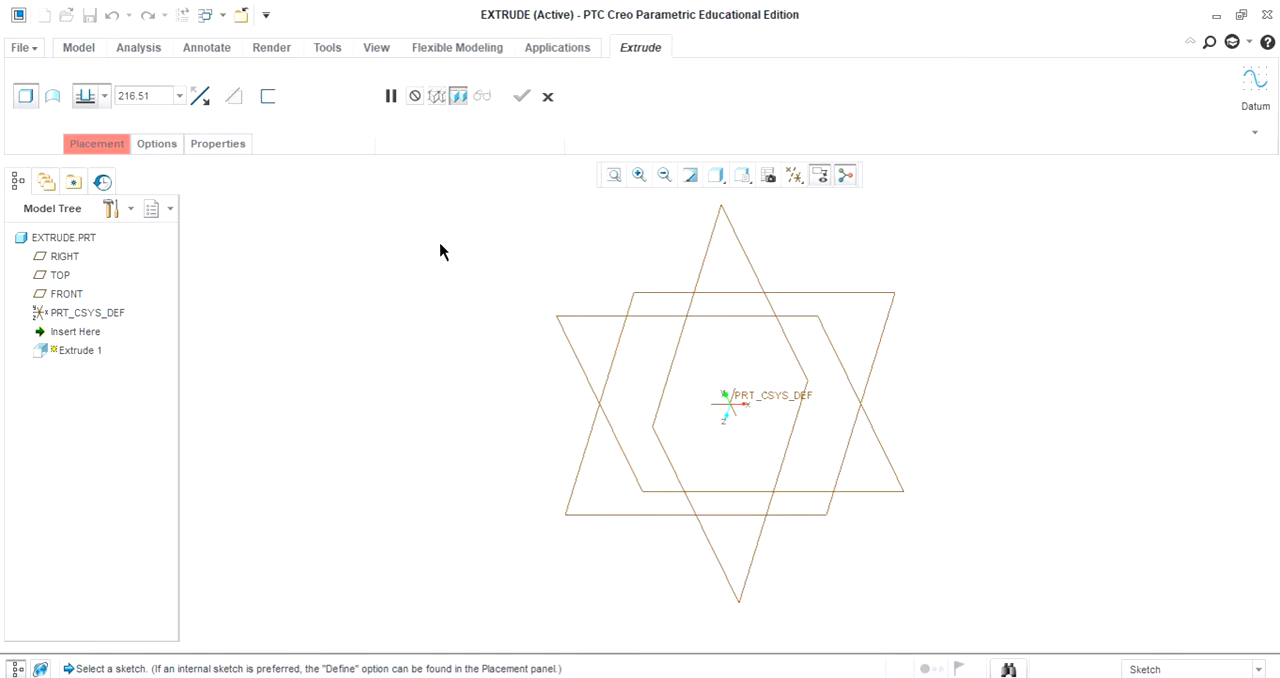
{"action": "left_click", "coordinate": [660, 297]}
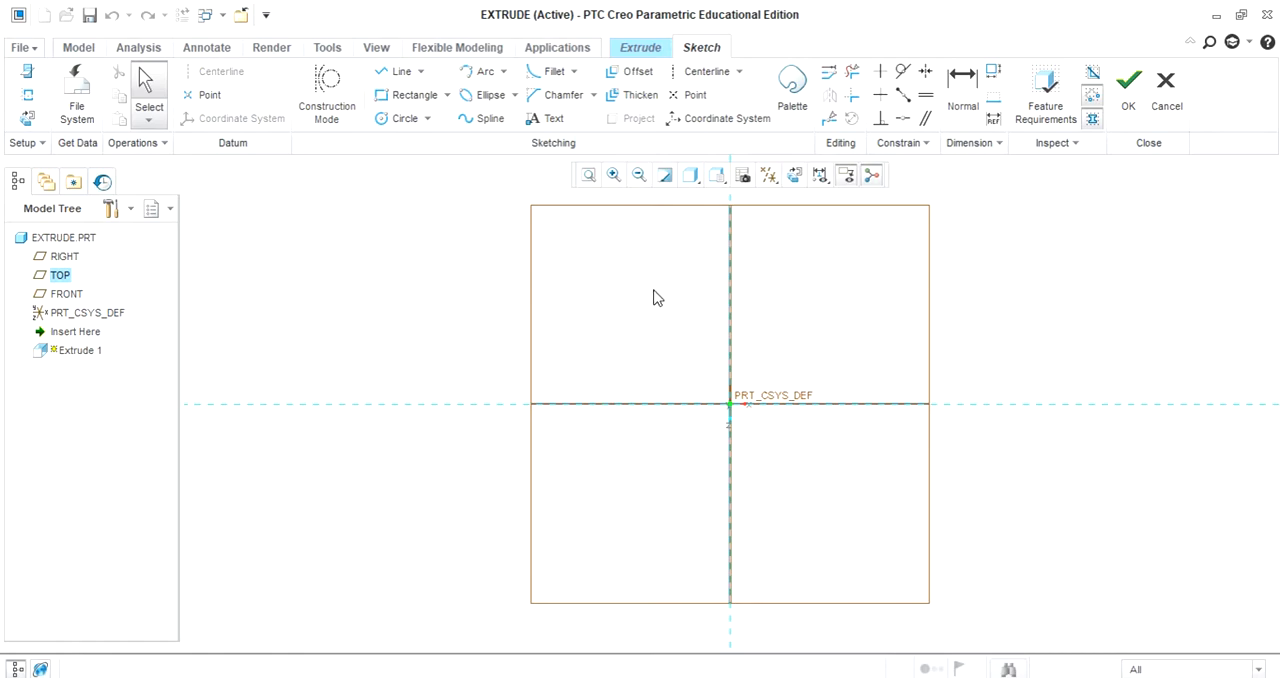
{"action": "left_click", "coordinate": [447, 96]}
{"action": "left_click", "coordinate": [449, 160]}
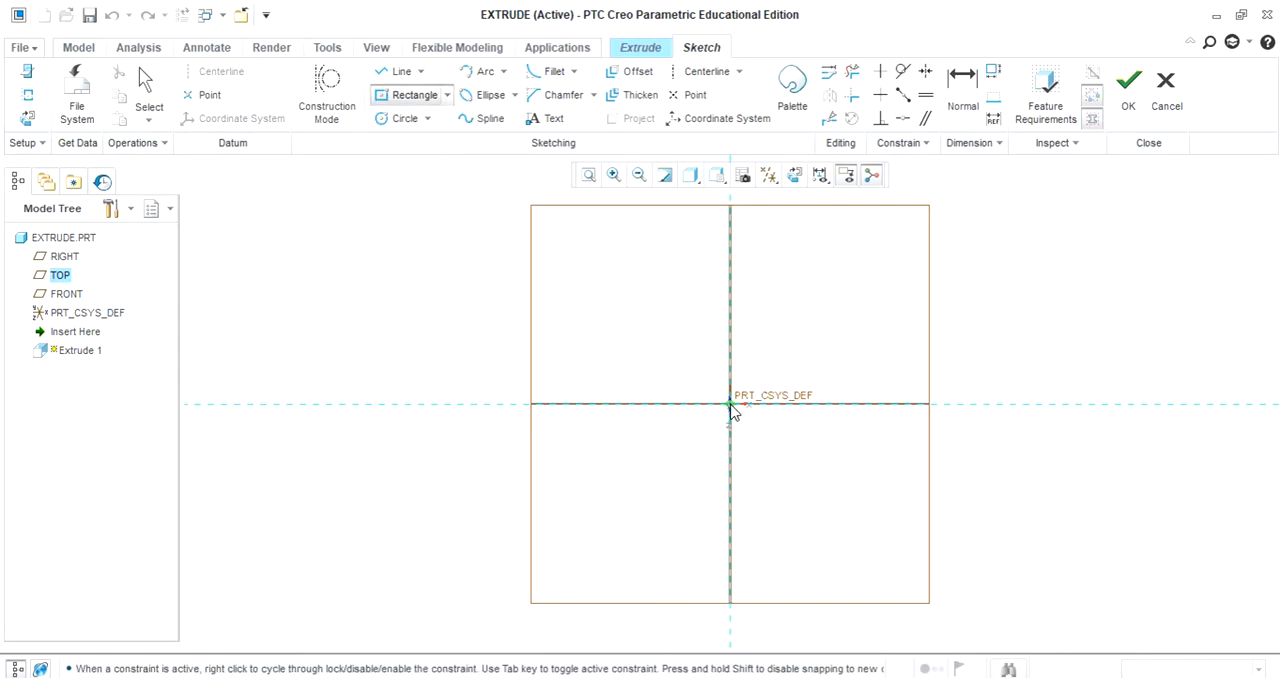
{"action": "left_click", "coordinate": [730, 405]}
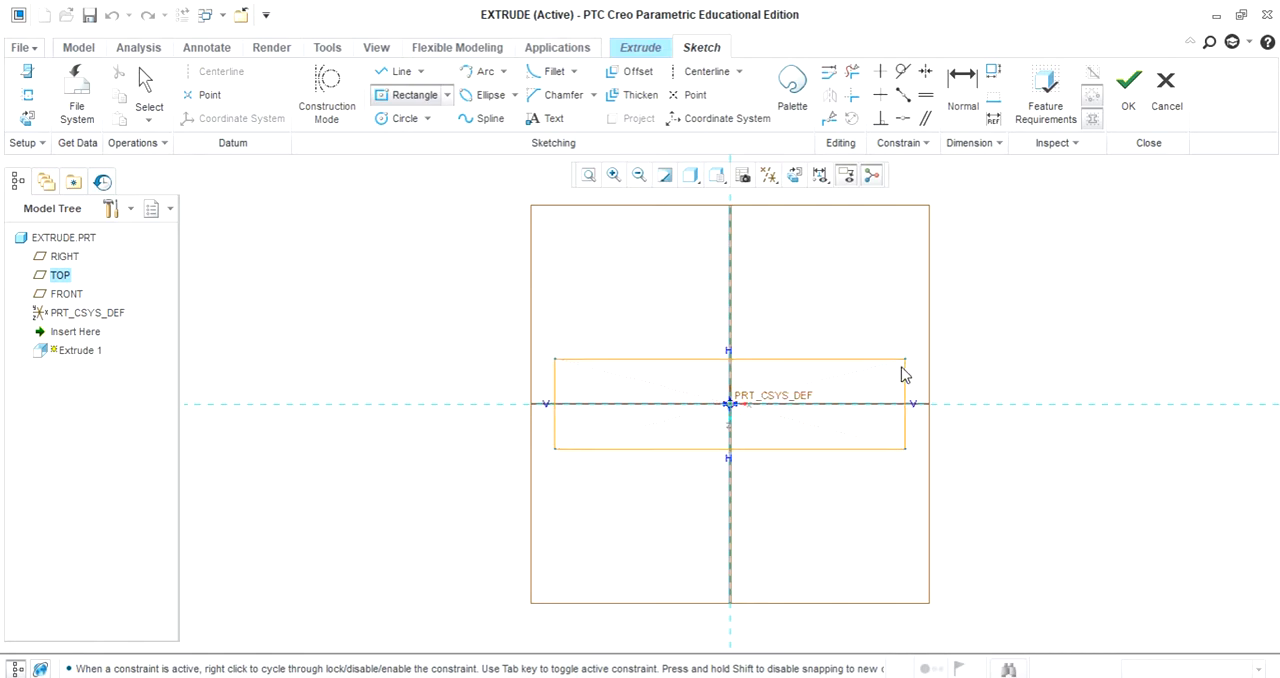
{"action": "left_click", "coordinate": [1029, 294]}
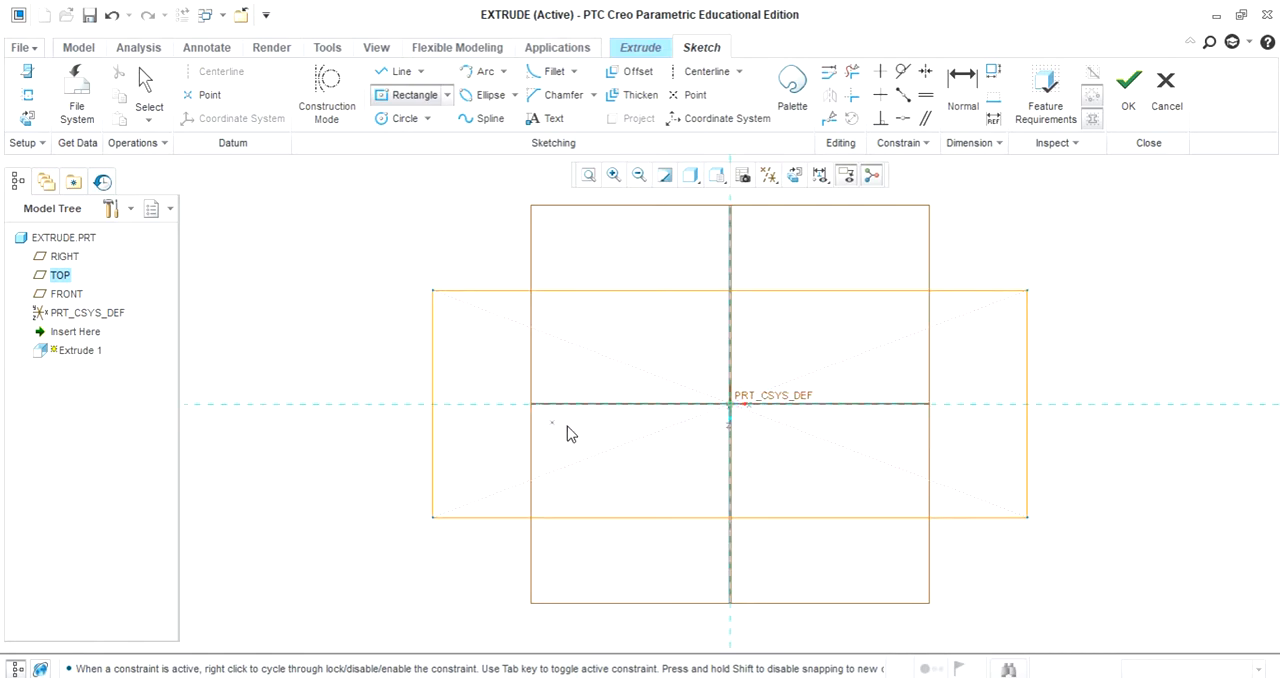
{"action": "middle_click", "coordinate": [254, 331]}
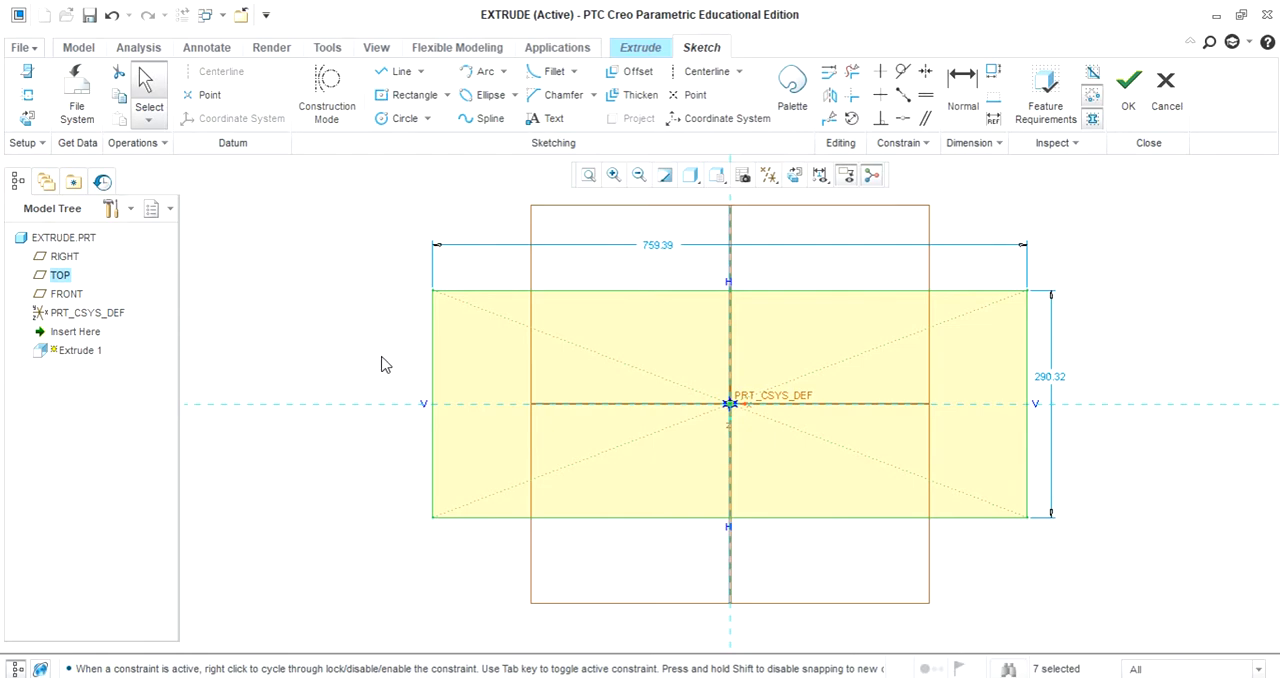
- Set the rectangle's width to 800 mm and height to 300 mm, and finish the sketch
{"action": "double_click", "coordinate": [659, 248]}
{"action": "type", "text": "8"}
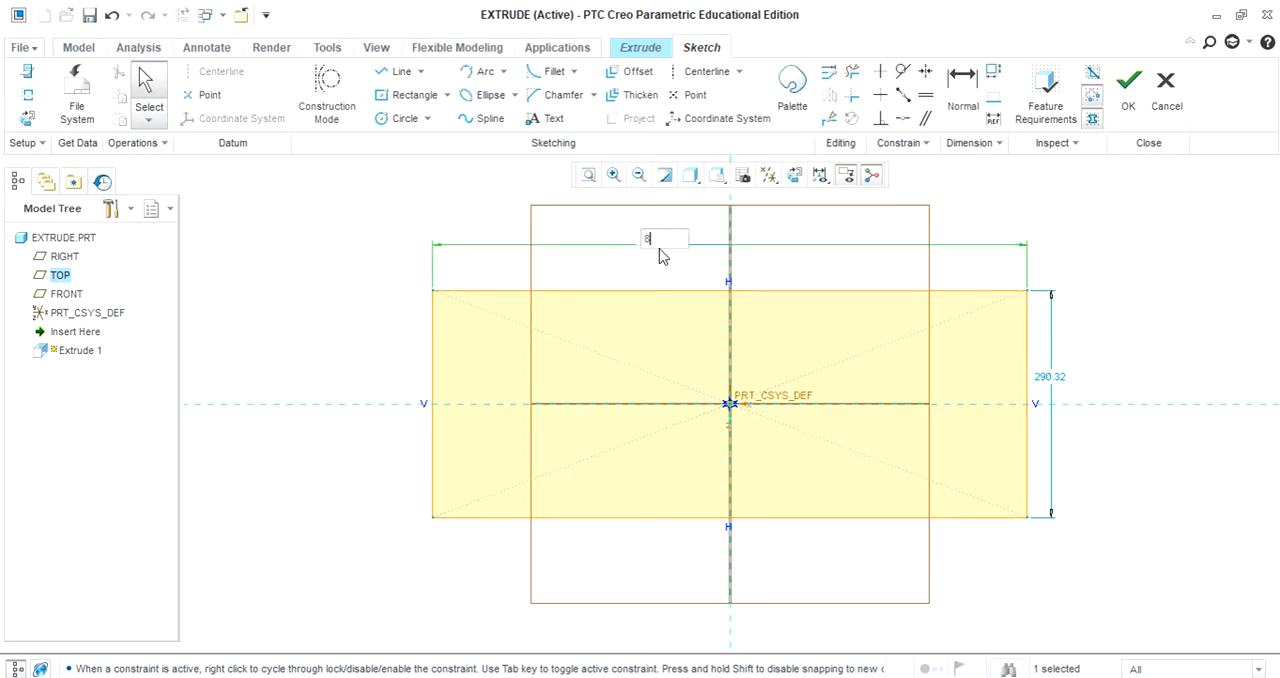
{"action": "type", "text": "00"}
{"action": "key", "text": "Return"}
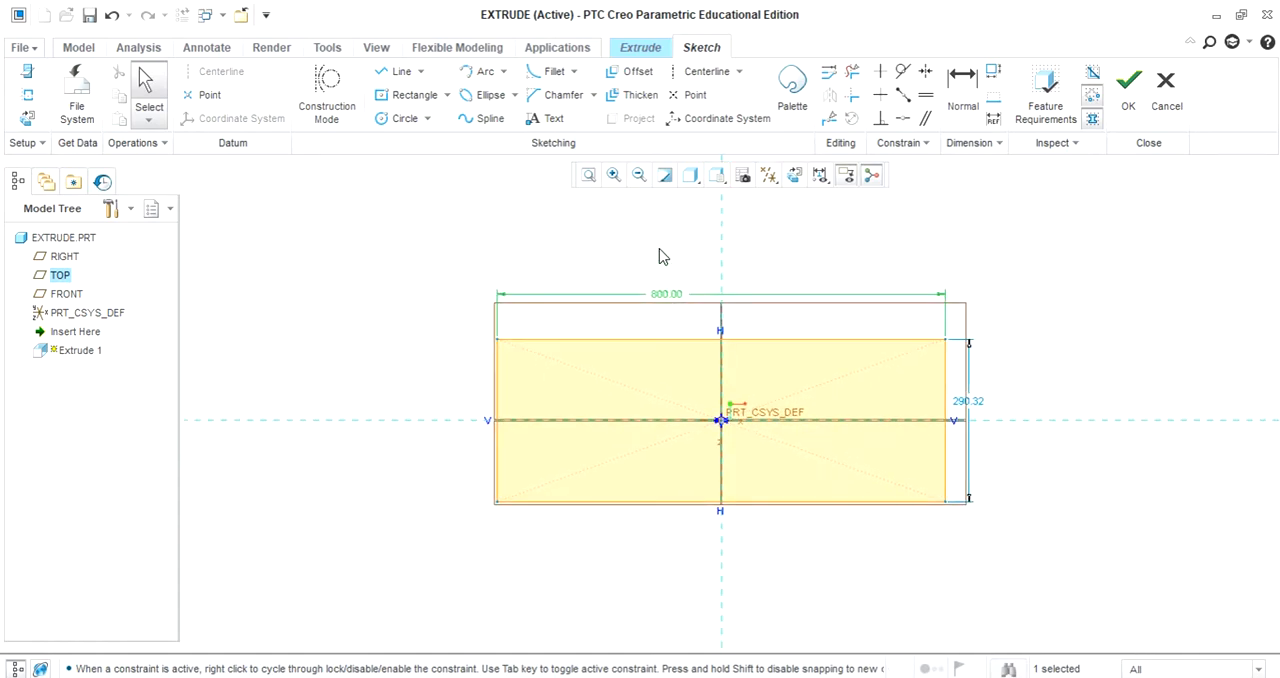
{"action": "double_click", "coordinate": [961, 402]}
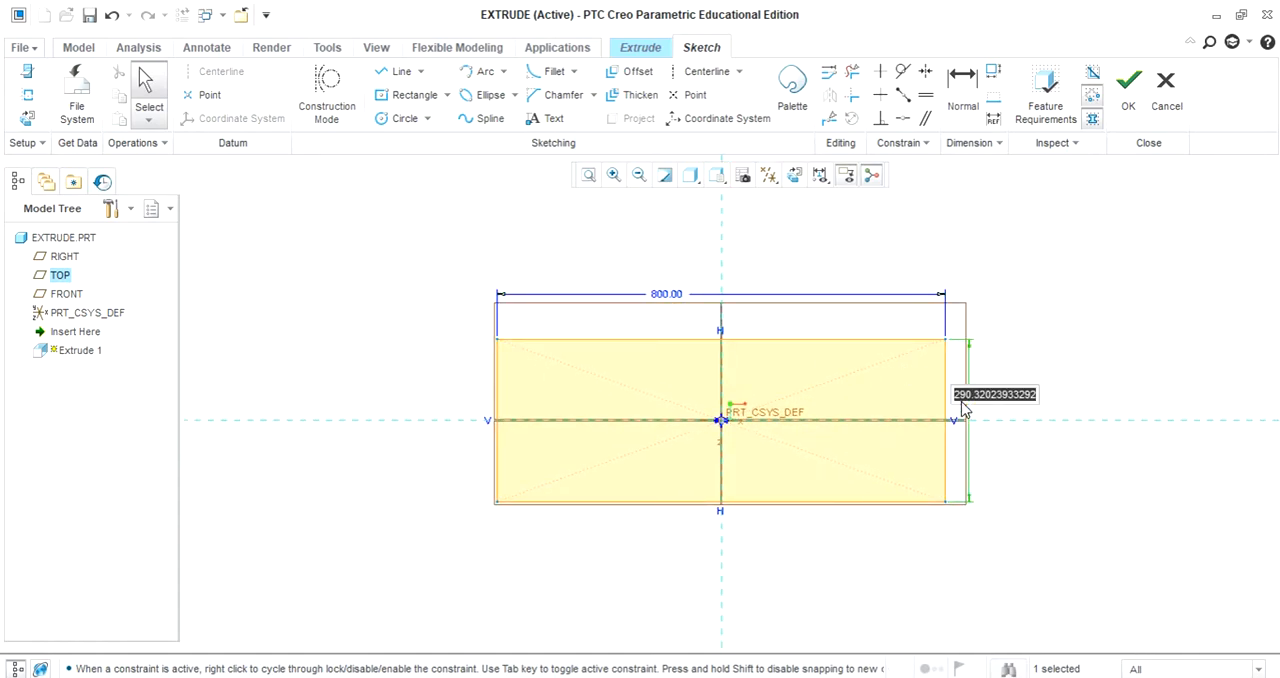
{"action": "type", "text": "300"}
{"action": "key", "text": "Return"}
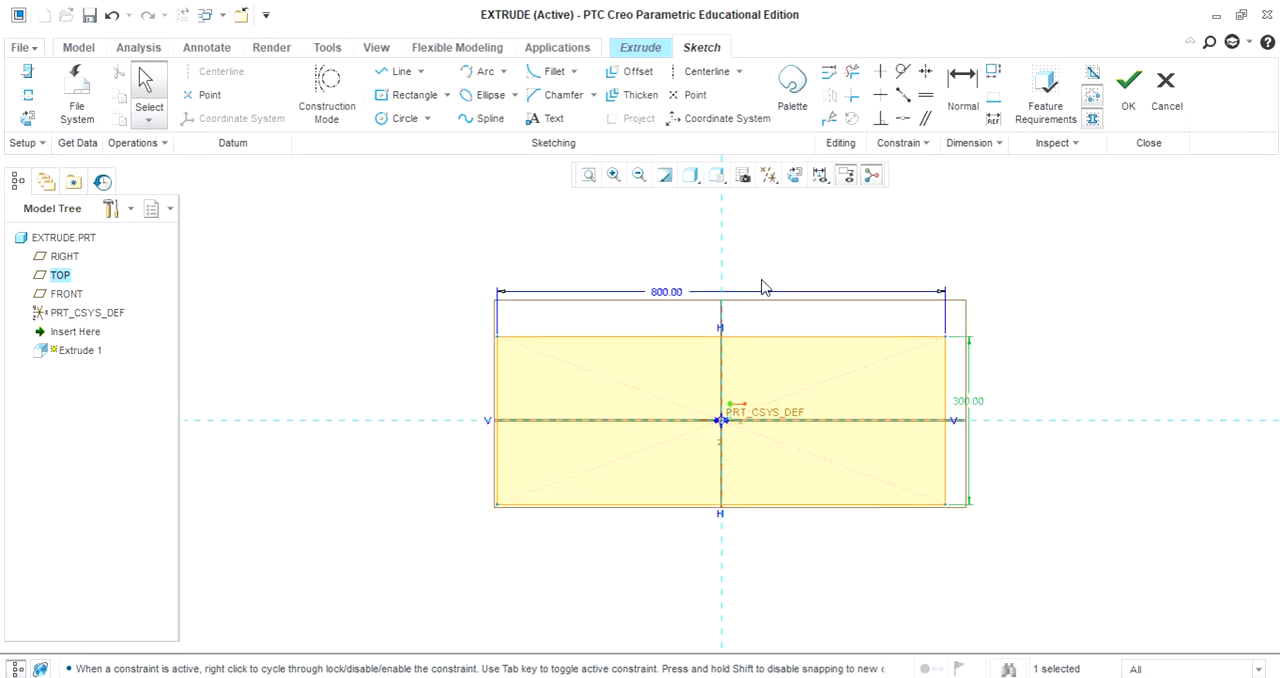
{"action": "left_click", "coordinate": [1127, 93]}
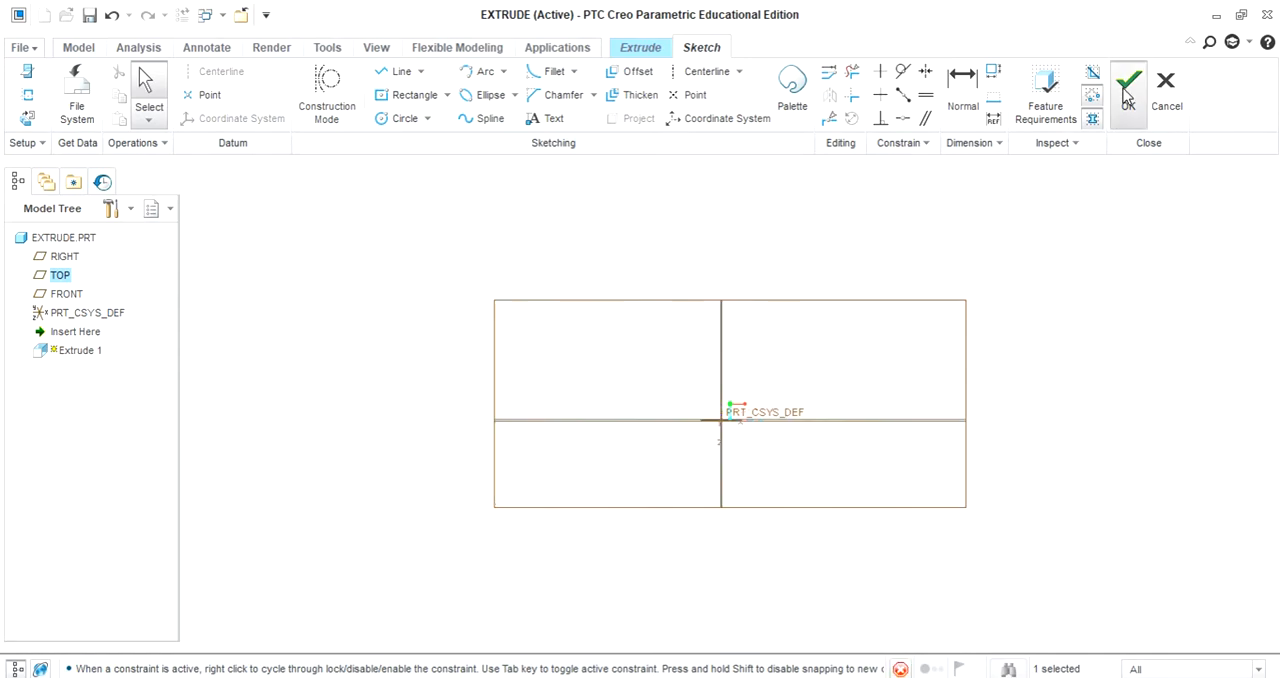
- Try extruding the rectangle as a surface, and switch the extrusion back to solid
{"action": "middle_click_drag", "start_coordinate": [374, 351], "coordinate": [343, 291]}
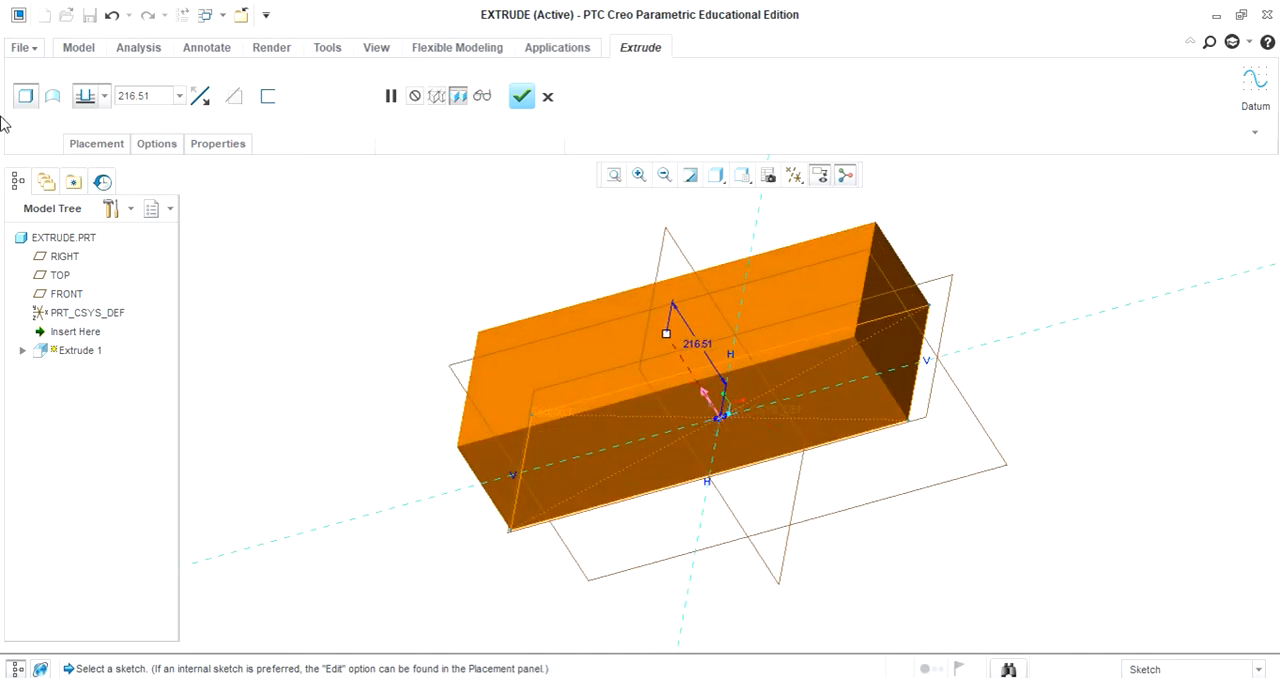
{"action": "left_click", "coordinate": [53, 101]}
{"action": "middle_click_drag", "start_coordinate": [311, 322], "coordinate": [329, 343]}
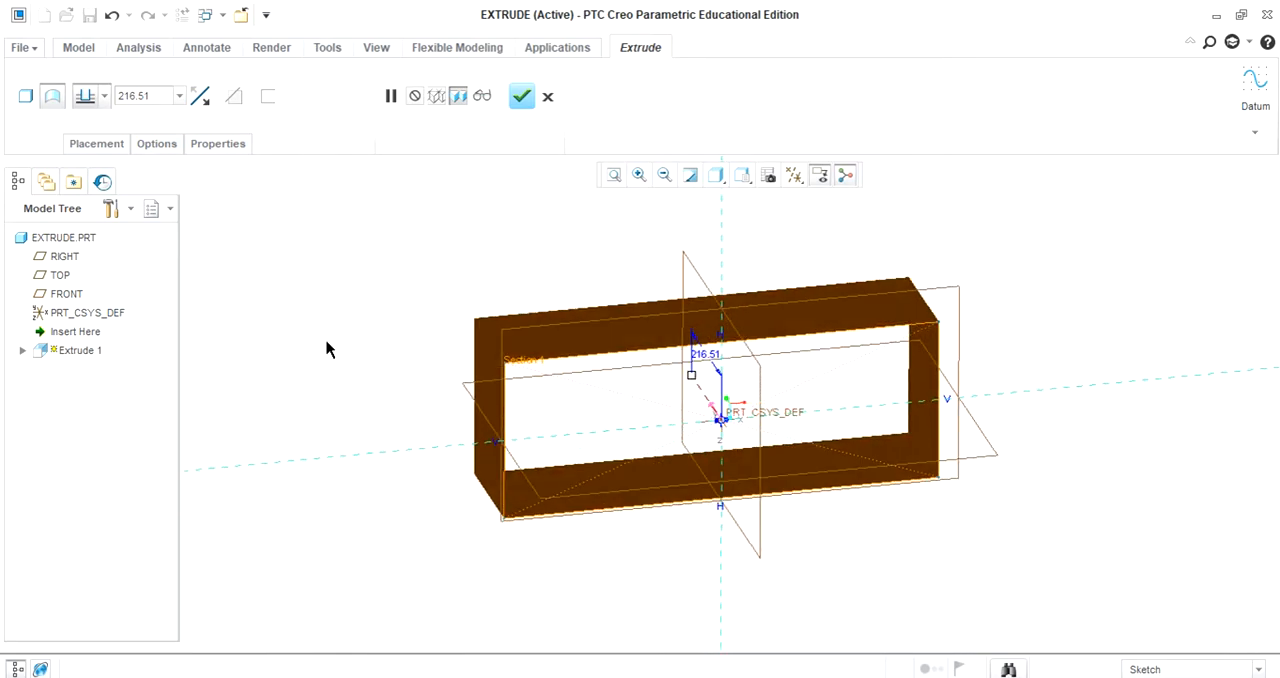
{"action": "left_click", "coordinate": [26, 100]}
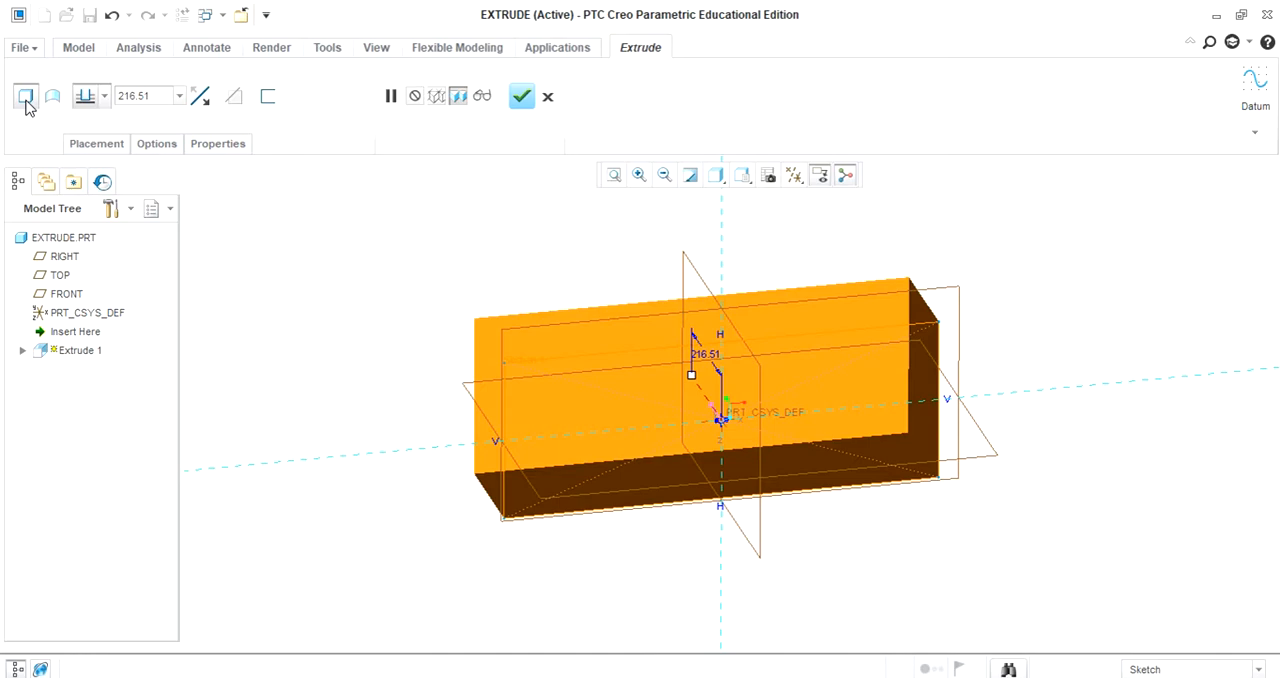
- Set the solid extrusion's blind depth to 100 mm
{"action": "middle_click_drag", "start_coordinate": [360, 354], "coordinate": [337, 314]}
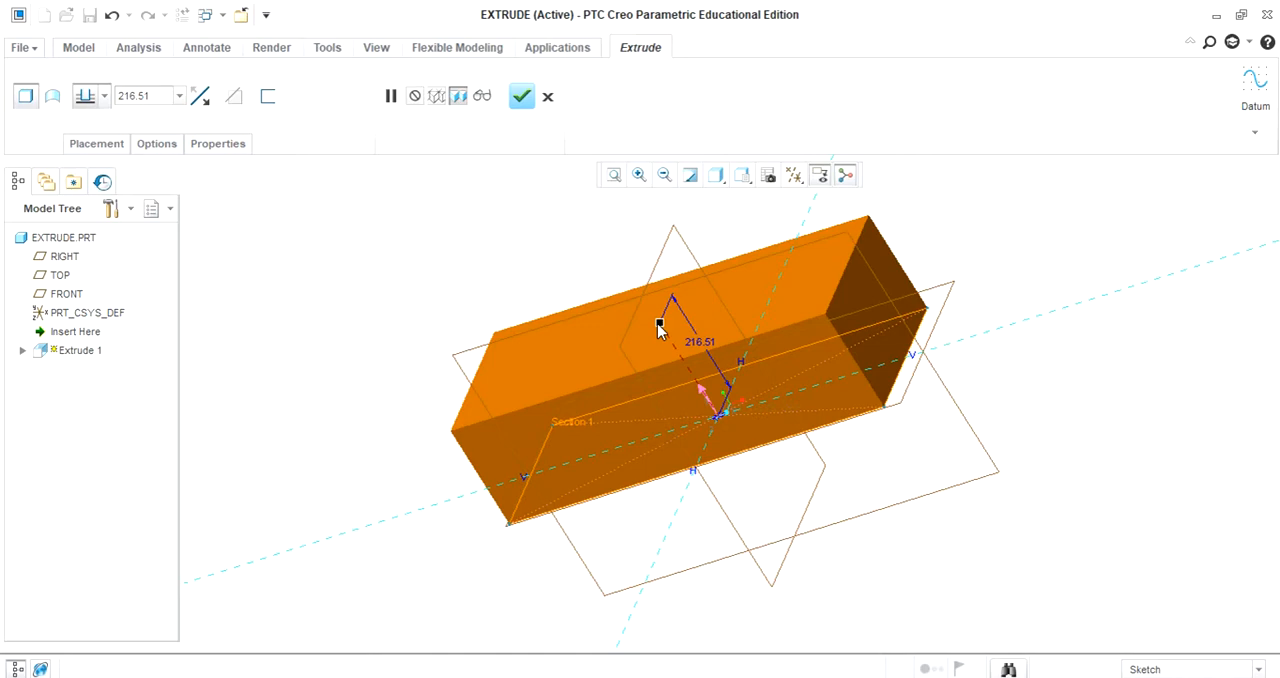
{"action": "left_click", "coordinate": [104, 97]}
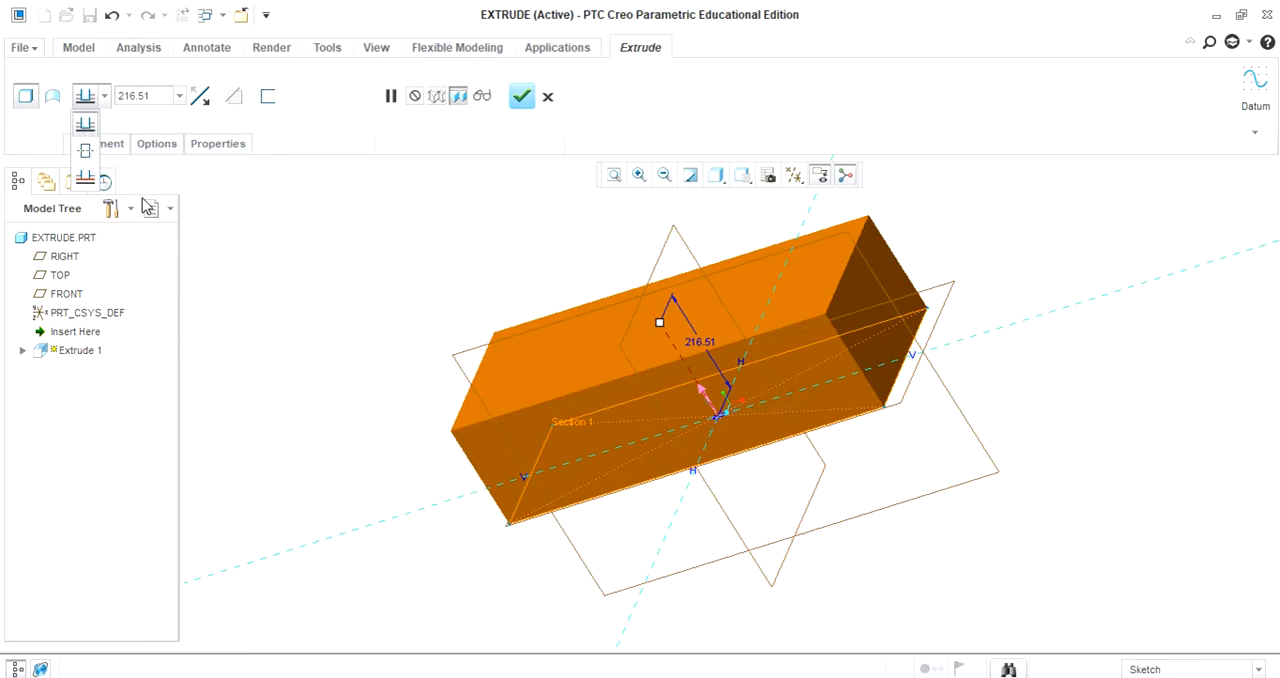
{"action": "left_click", "coordinate": [148, 100]}
{"action": "left_click", "coordinate": [130, 96]}
{"action": "type", "text": "10"}
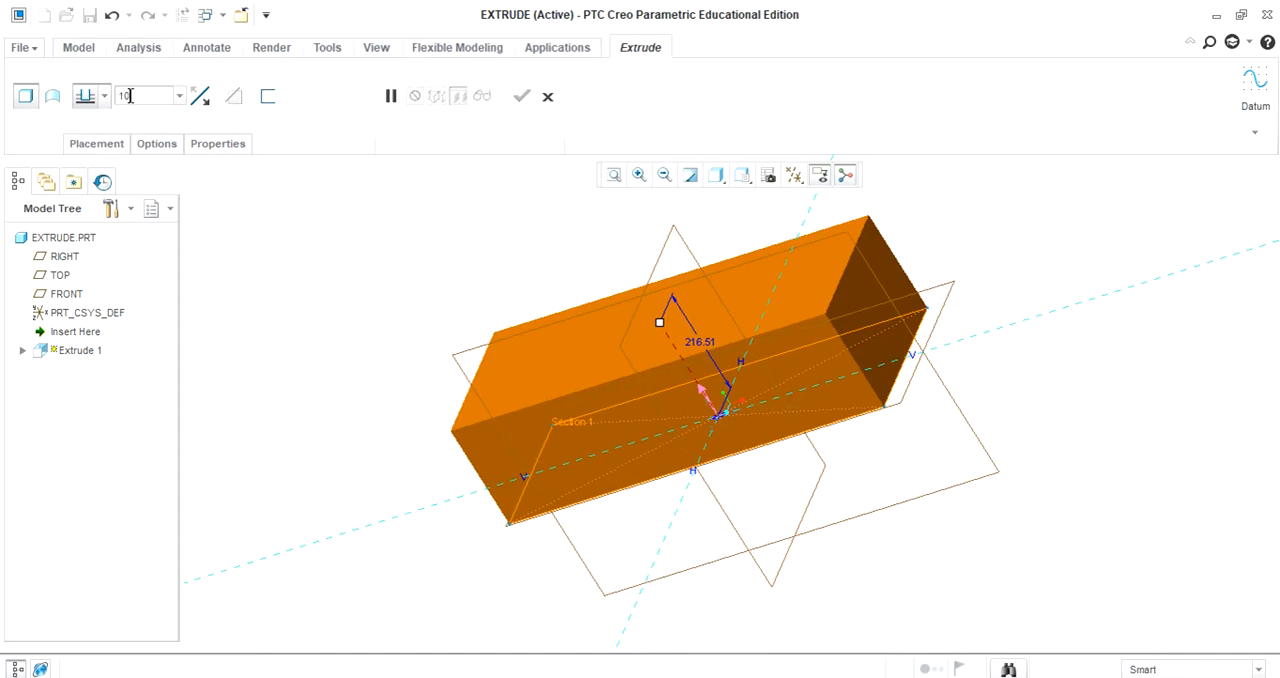
{"action": "type", "text": "0"}
{"action": "key", "text": "Return"}
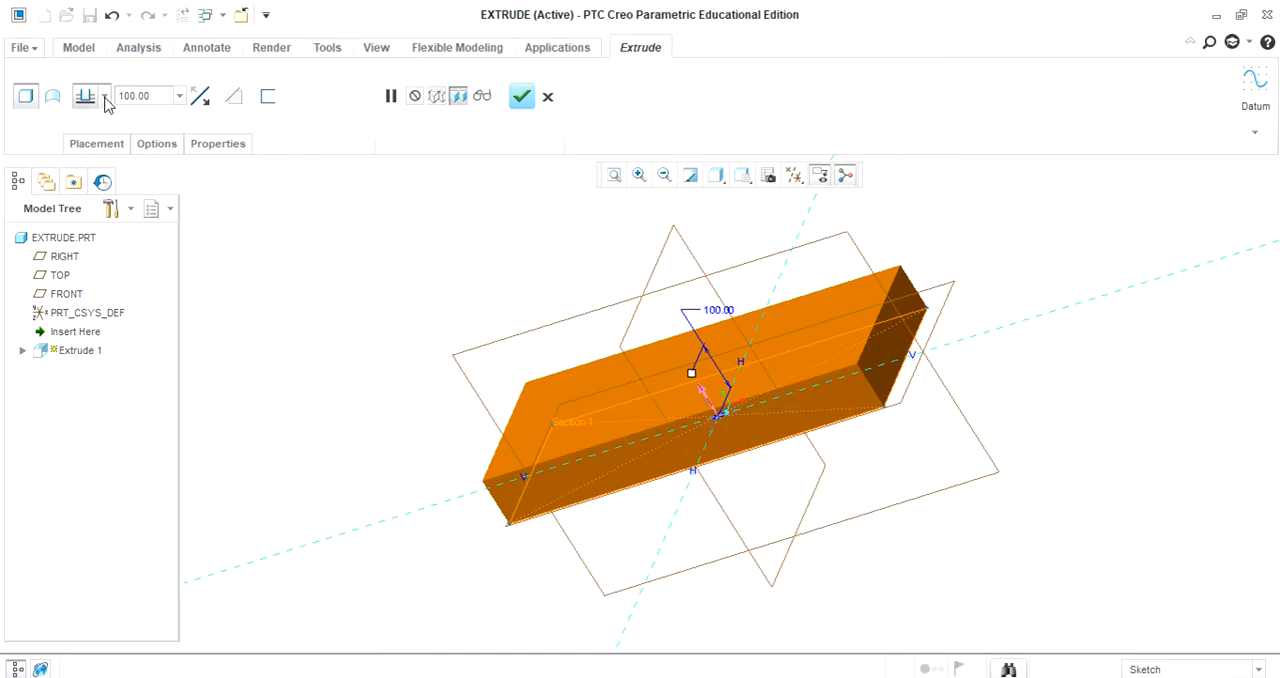
- Flip the extrusion's depth direction to the other side of the sketch and back to the original side
{"action": "left_click", "coordinate": [203, 97]}
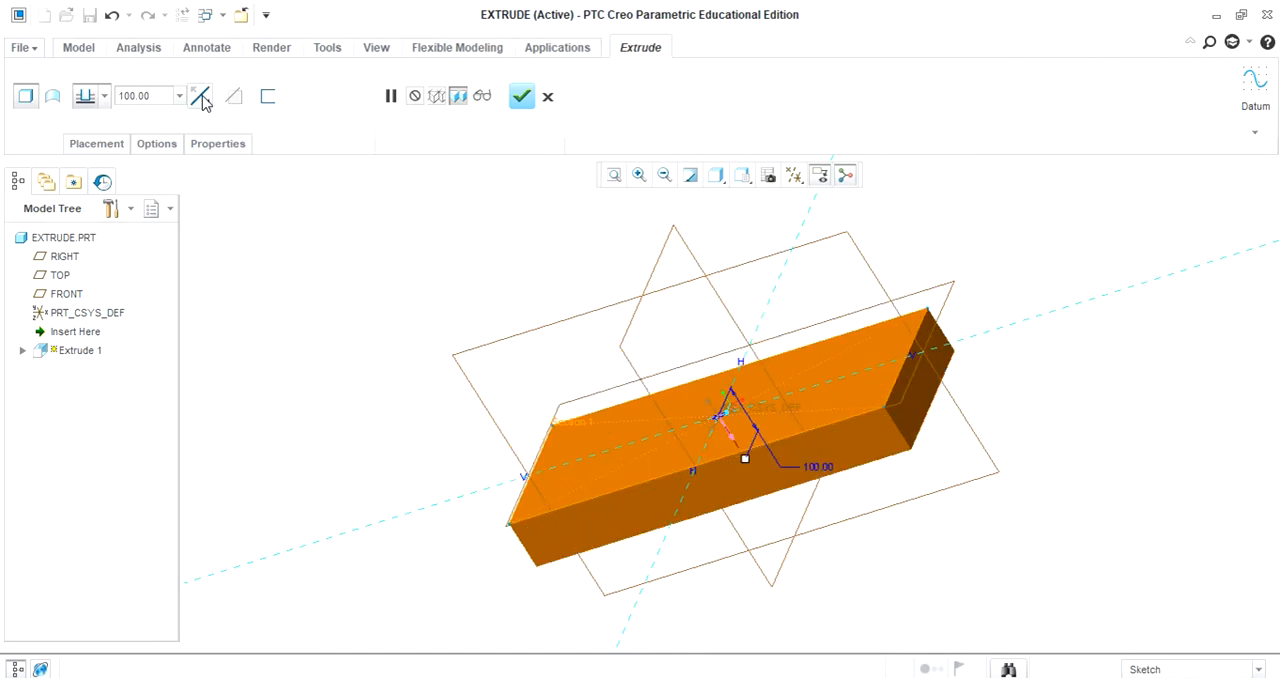
{"action": "left_click", "coordinate": [205, 100]}
{"action": "left_click", "coordinate": [206, 101]}
{"action": "left_click", "coordinate": [207, 102]}
{"action": "left_click", "coordinate": [705, 394]}
{"action": "left_click", "coordinate": [731, 437]}
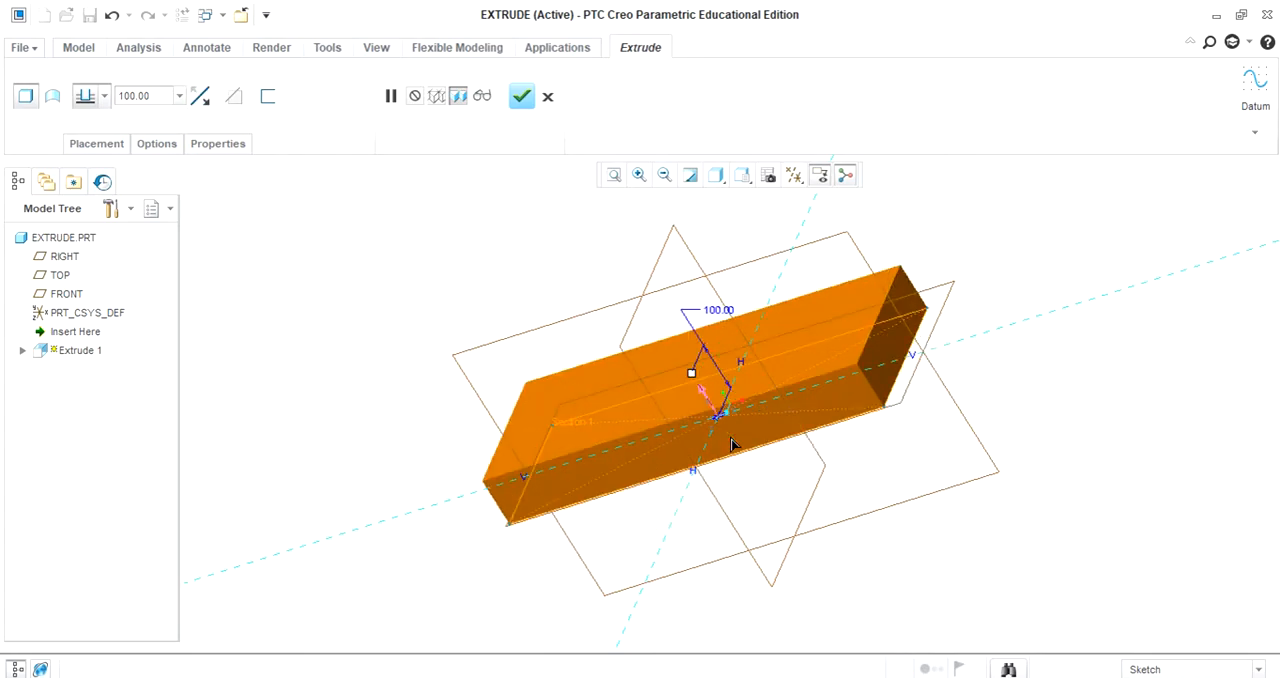
- Make the extrusion depth symmetric on both sides of the sketch plane
{"action": "left_click", "coordinate": [105, 98]}
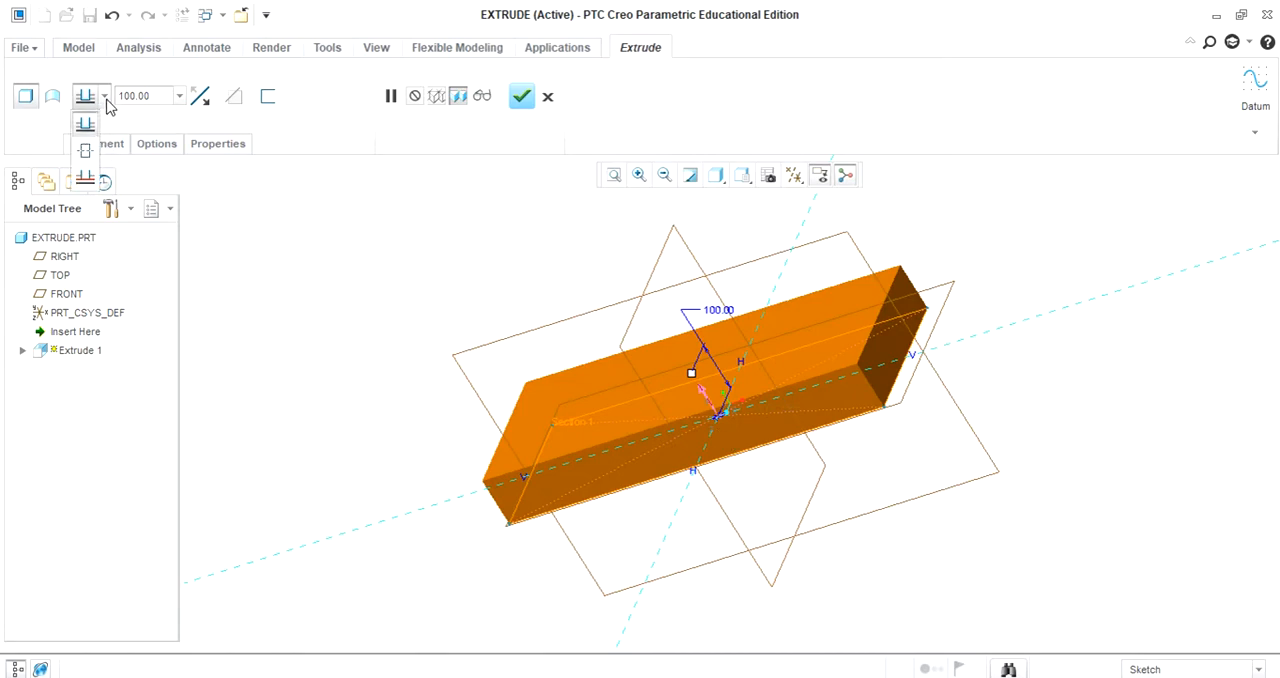
{"action": "left_click", "coordinate": [85, 155]}
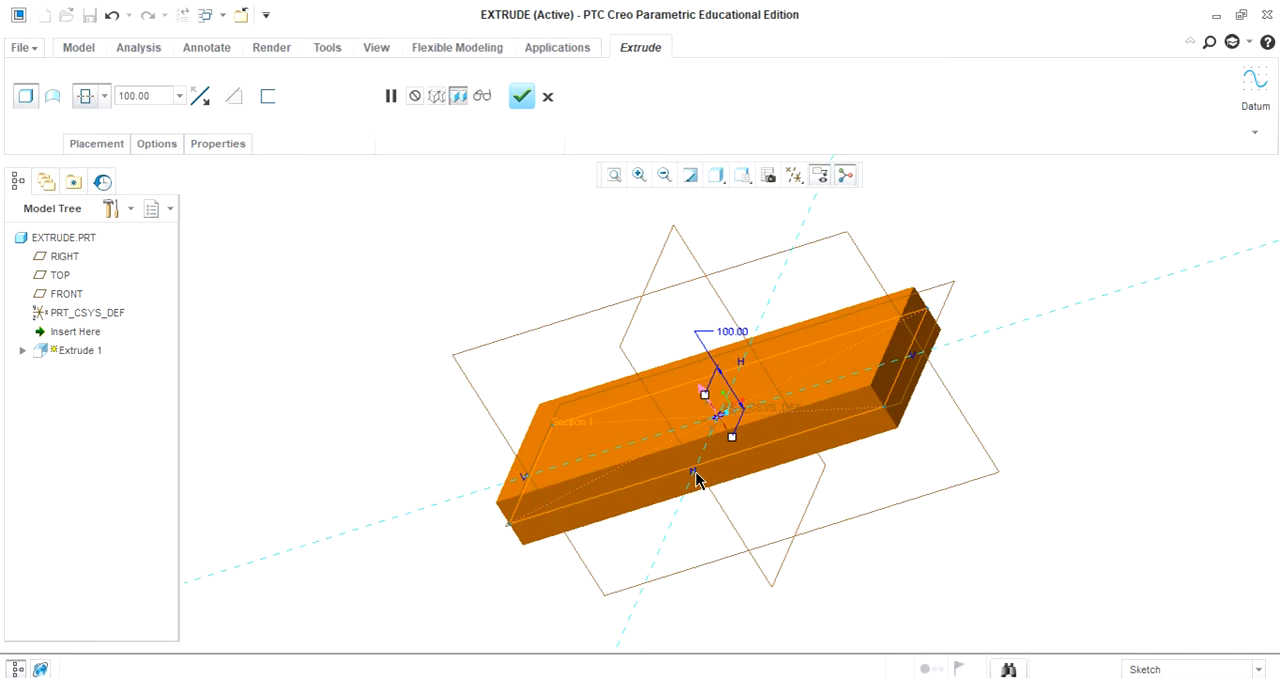
{"action": "left_click", "coordinate": [202, 104]}
{"action": "left_click", "coordinate": [202, 104]}
- Try thickening the extruded sketch into a hollow frame with 10 mm walls, and turn thickening off again
{"action": "left_click", "coordinate": [267, 97]}
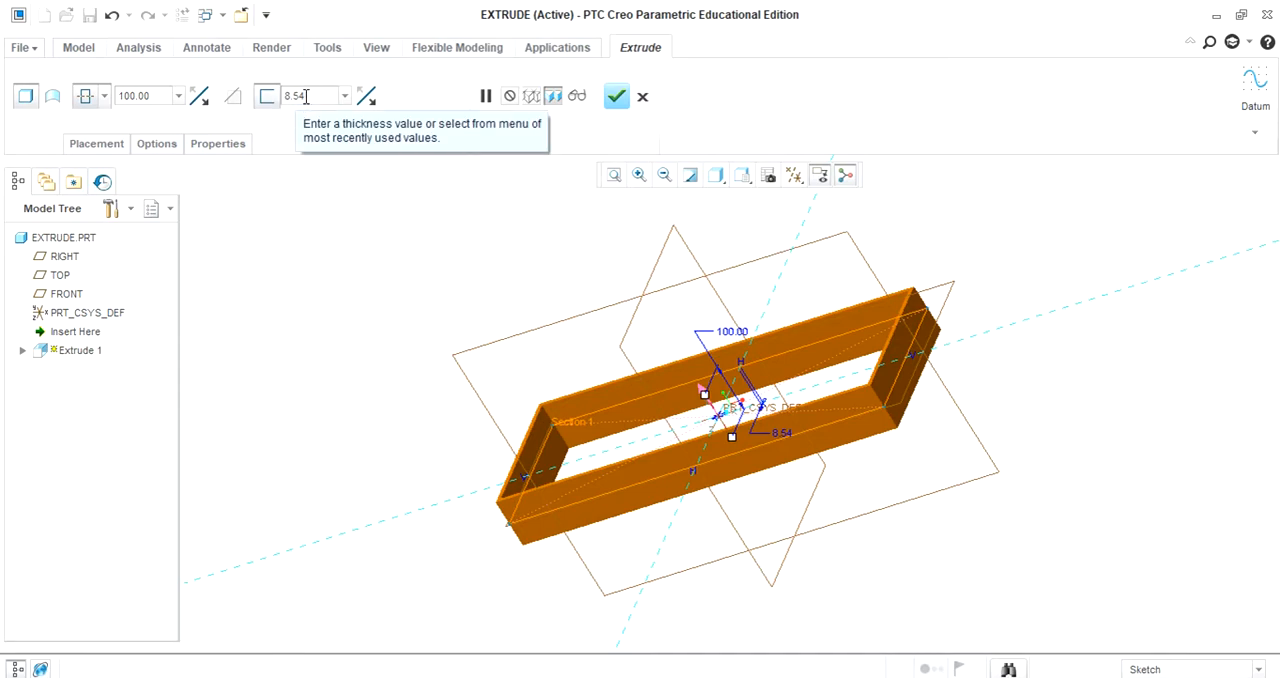
{"action": "double_click", "coordinate": [305, 96]}
{"action": "type", "text": "10"}
{"action": "key", "text": "Return"}
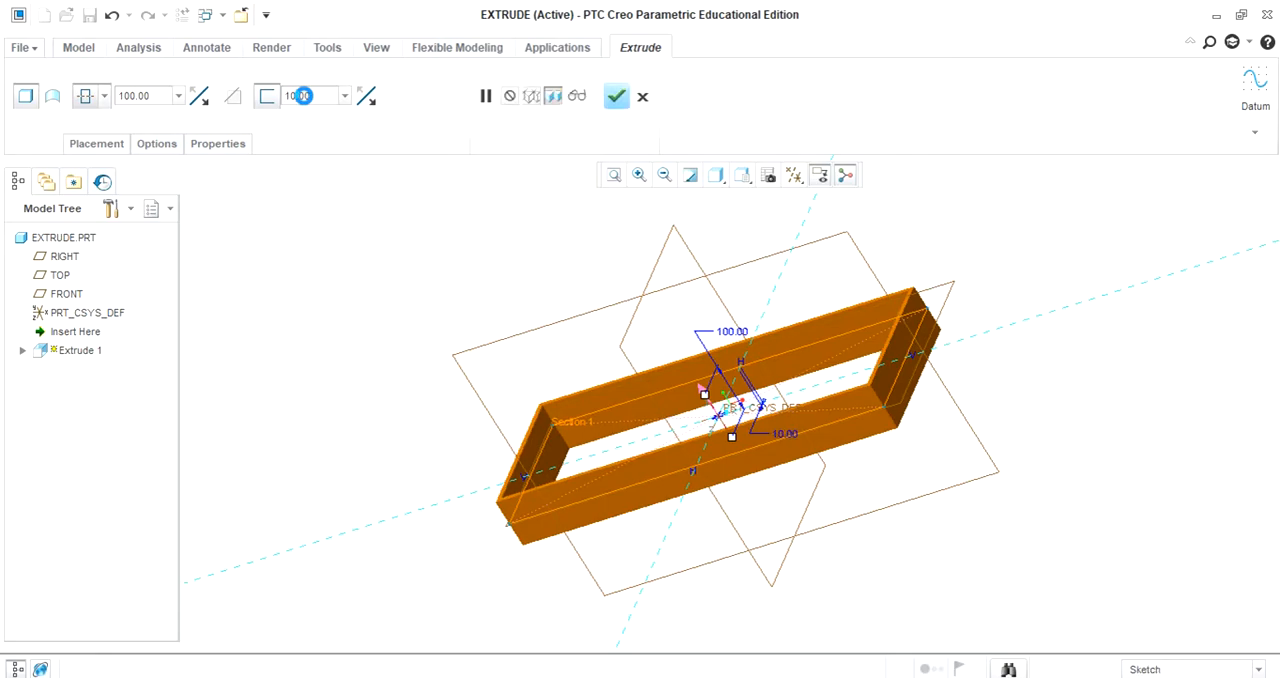
{"action": "mouse_move", "coordinate": [517, 366]}
{"action": "middle_mouse_down"}
{"action": "mouse_move", "coordinate": [516, 416]}
{"action": "mouse_move", "coordinate": [508, 366]}
{"action": "mouse_move", "coordinate": [543, 371]}
{"action": "mouse_move", "coordinate": [523, 374]}
{"action": "middle_mouse_up"}
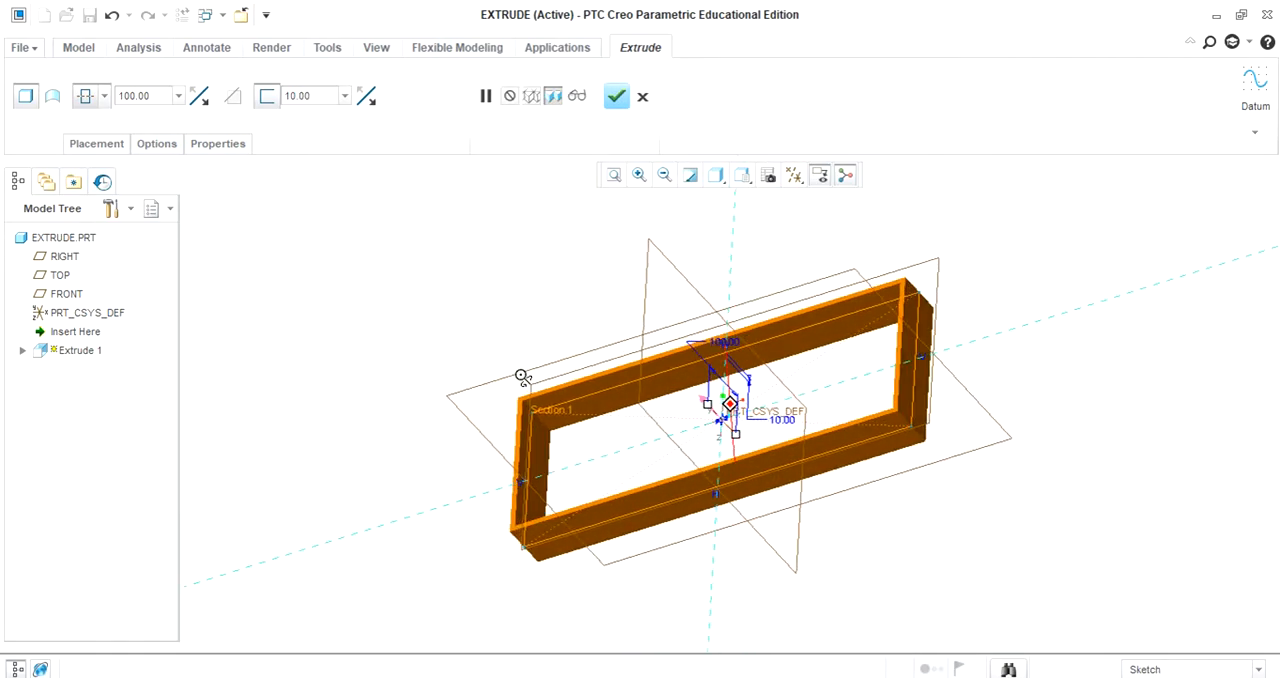
{"action": "left_click", "coordinate": [267, 97]}
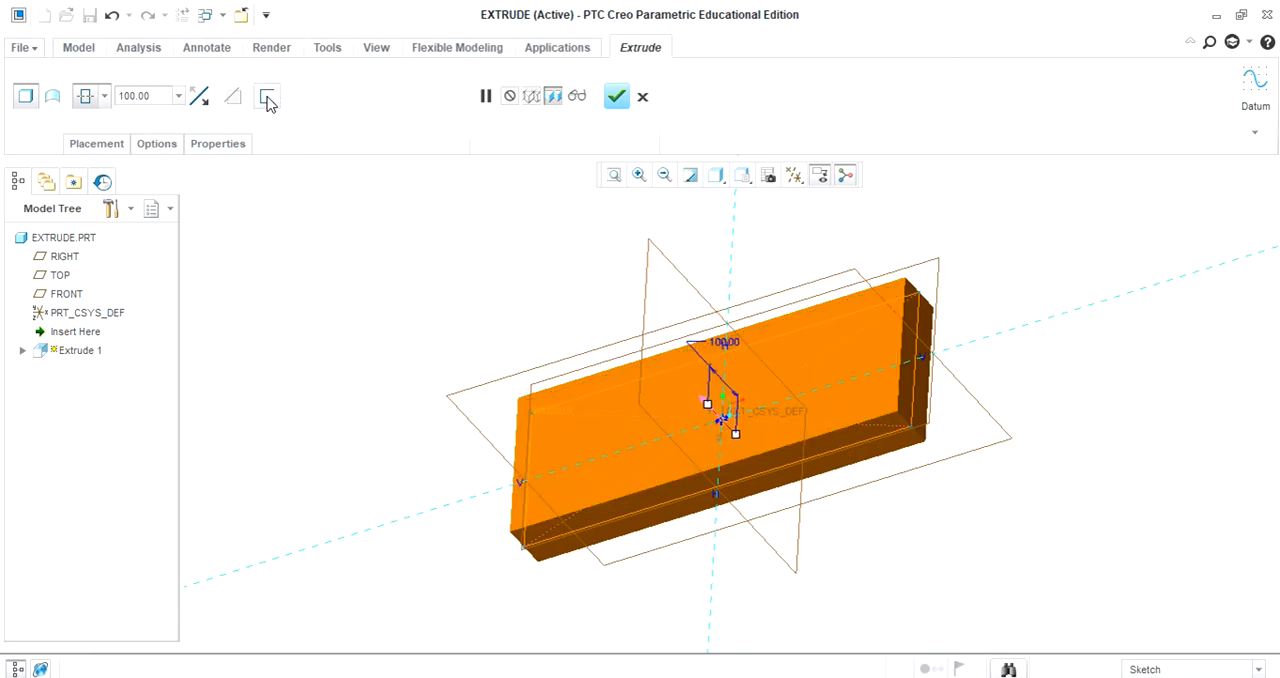
- Compare the extrusion's unattached preview with its attached preview
{"action": "left_click", "coordinate": [531, 98]}
{"action": "middle_click_drag", "start_coordinate": [466, 254], "coordinate": [443, 229]}
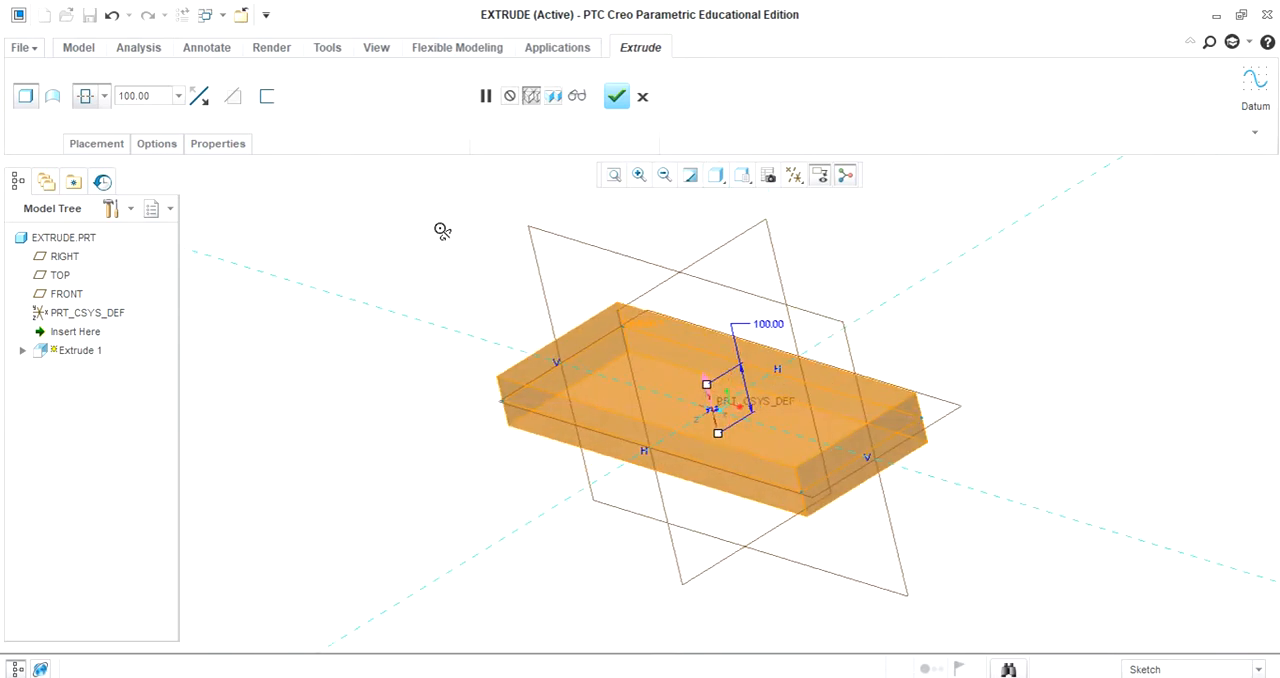
{"action": "left_click", "coordinate": [553, 98]}
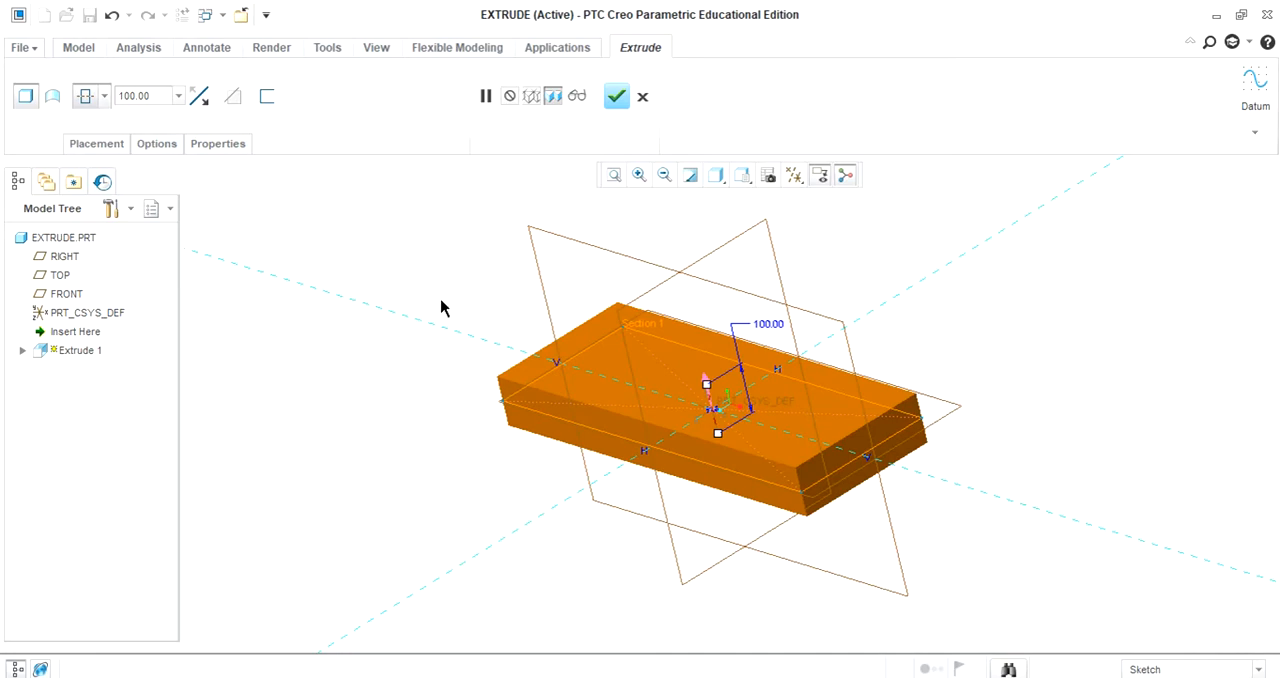
- Inspect the extruded block in Verify mode, exit that mode and complete the extrusion
{"action": "left_click", "coordinate": [577, 97]}
{"action": "mouse_move", "coordinate": [488, 280]}
{"action": "middle_mouse_down"}
{"action": "mouse_move", "coordinate": [460, 340]}
{"action": "mouse_move", "coordinate": [443, 282]}
{"action": "mouse_move", "coordinate": [466, 263]}
{"action": "mouse_move", "coordinate": [480, 274]}
{"action": "middle_mouse_up"}
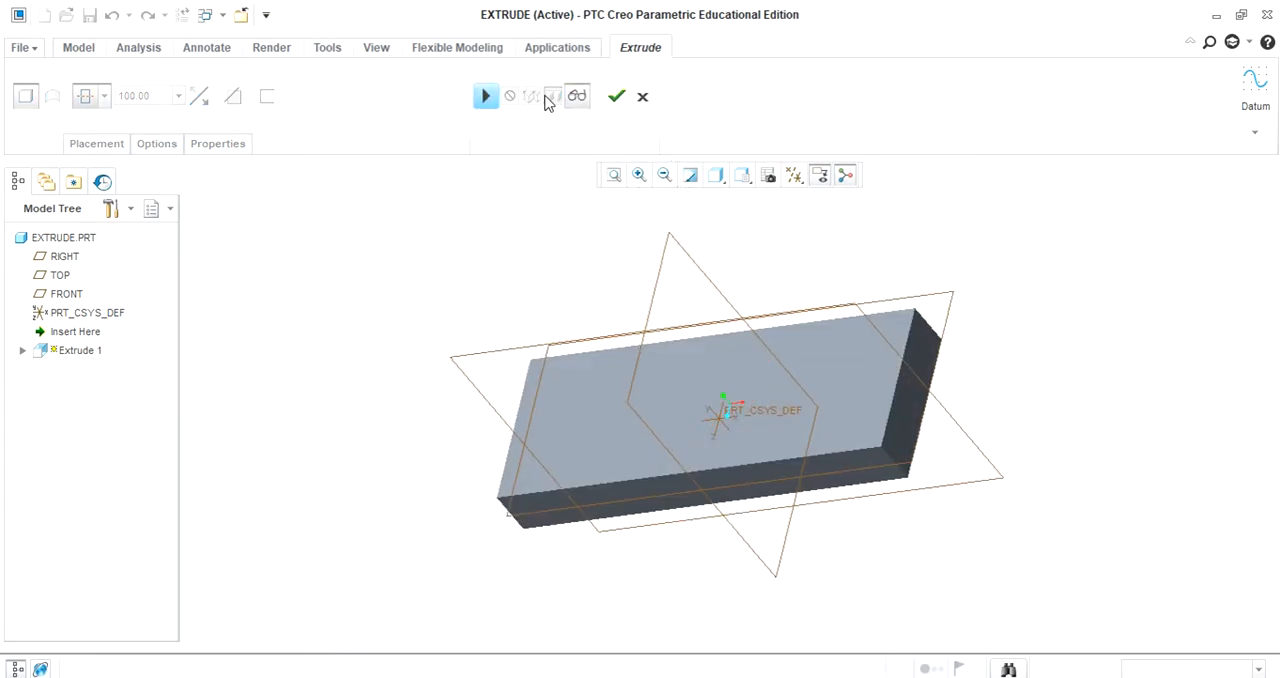
{"action": "left_click", "coordinate": [575, 96]}
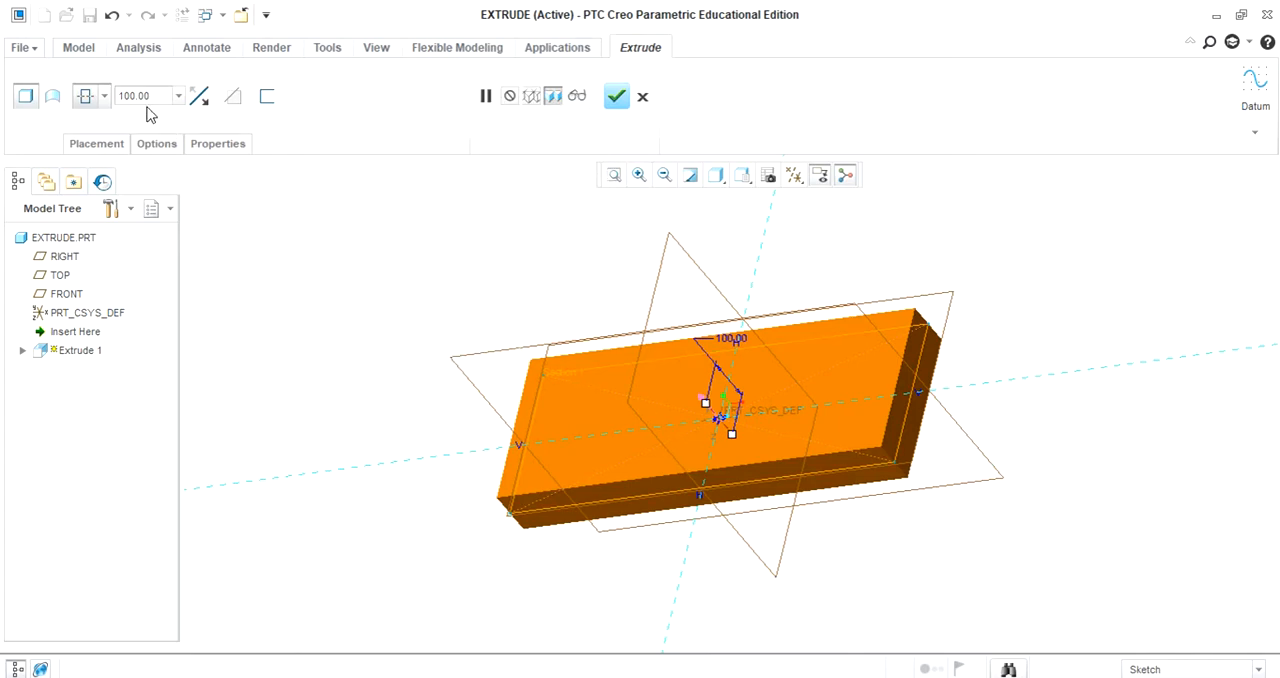
{"action": "left_click", "coordinate": [616, 97]}
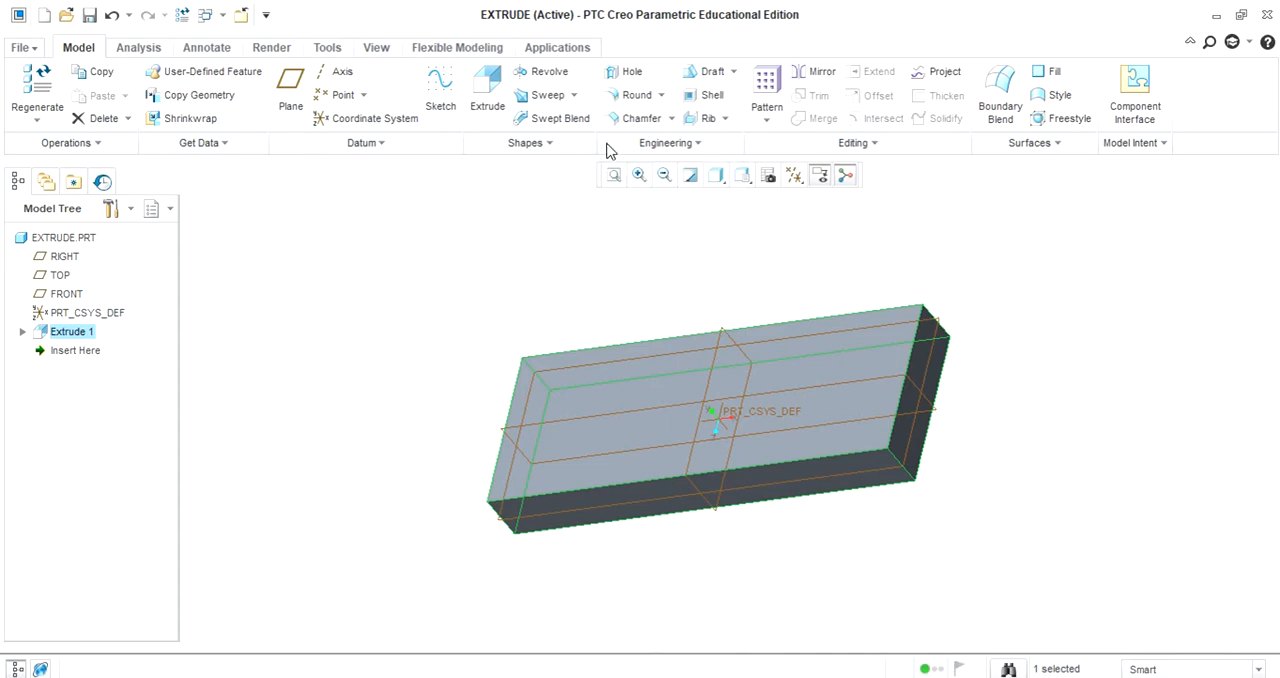
- Compare the block in the Shading With Reflections, Shading With Edges and Shading display styles
{"action": "mouse_move", "coordinate": [663, 289]}
{"action": "middle_mouse_down"}
{"action": "mouse_move", "coordinate": [714, 246]}
{"action": "mouse_move", "coordinate": [623, 263]}
{"action": "mouse_move", "coordinate": [564, 248]}
{"action": "mouse_move", "coordinate": [679, 288]}
{"action": "mouse_move", "coordinate": [560, 180]}
{"action": "mouse_move", "coordinate": [555, 195]}
{"action": "middle_mouse_up"}
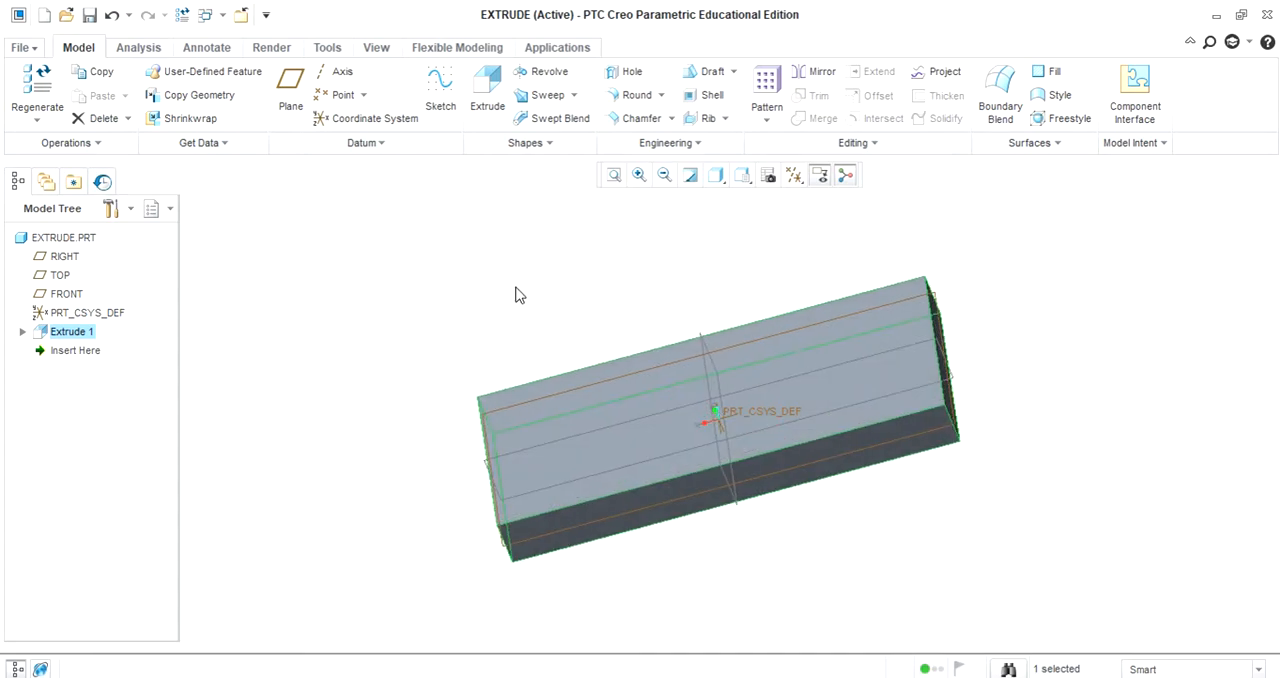
{"action": "left_click", "coordinate": [716, 177]}
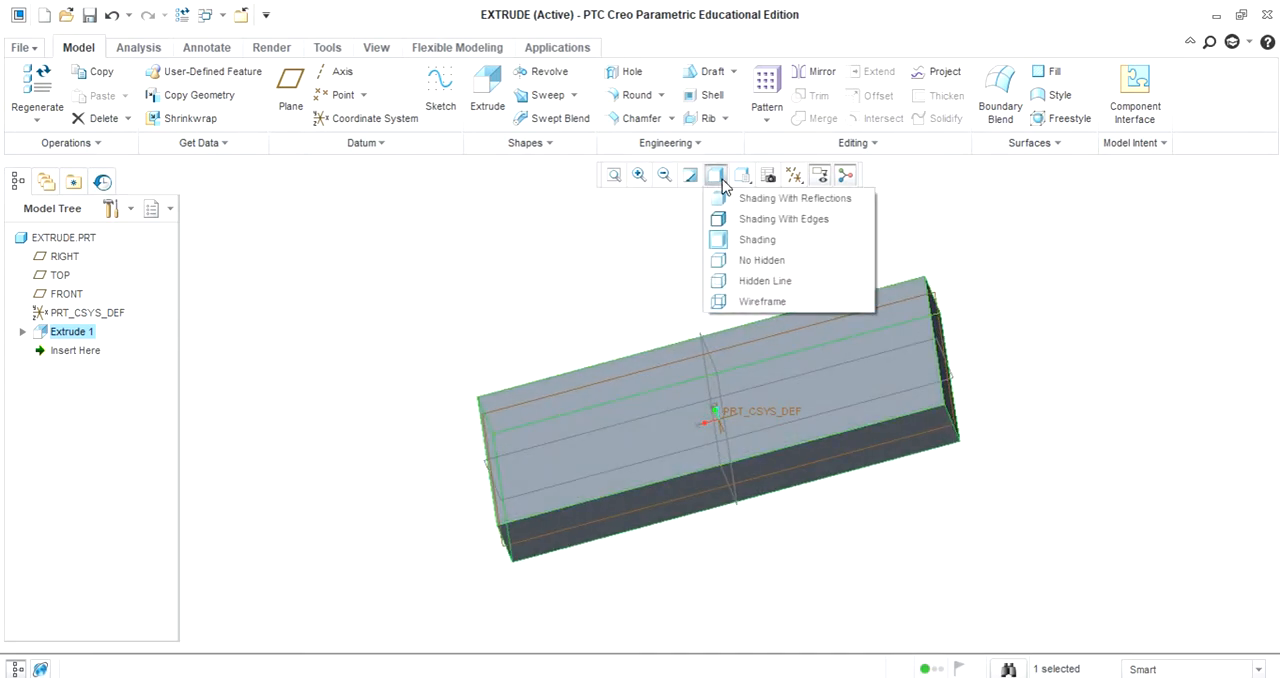
{"action": "left_click", "coordinate": [730, 199]}
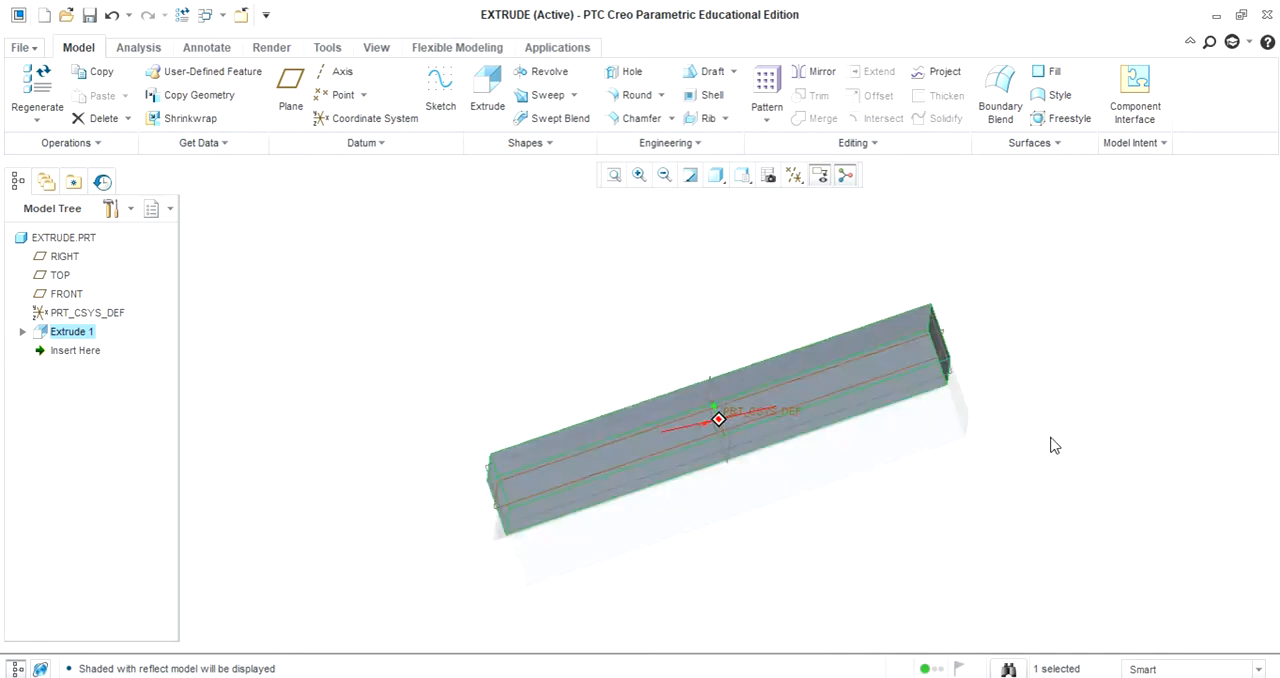
{"action": "left_click", "coordinate": [716, 177]}
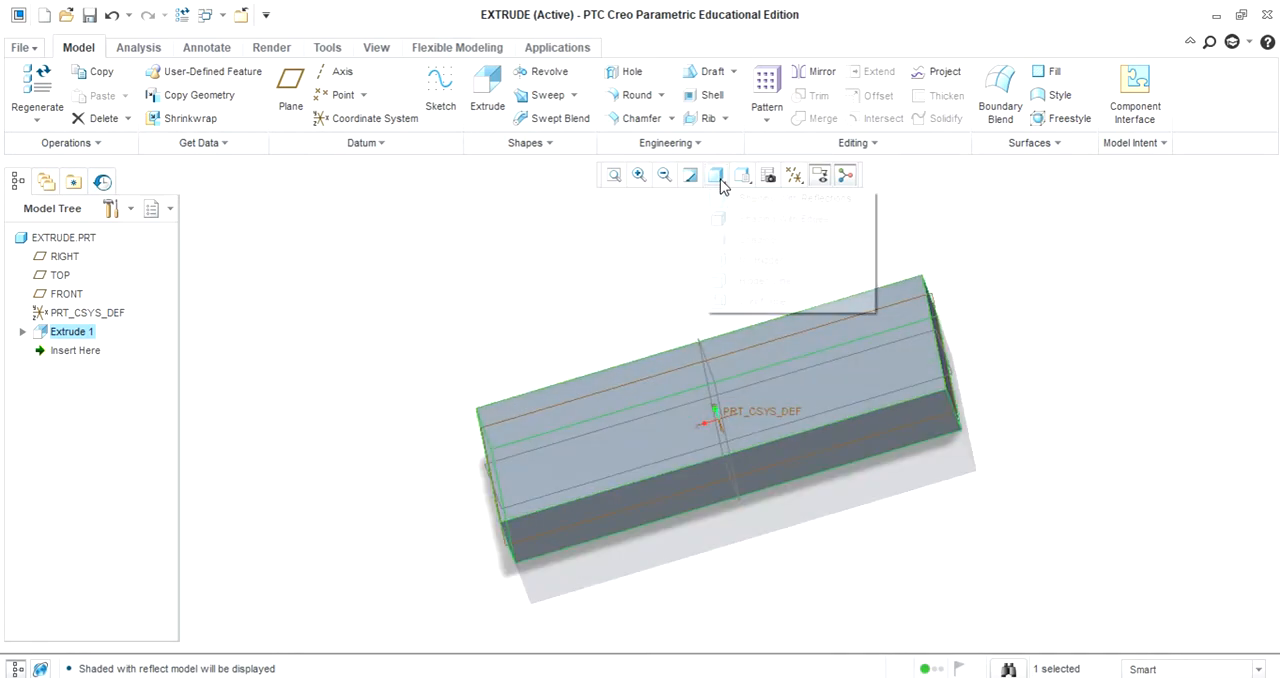
{"action": "left_click", "coordinate": [752, 219]}
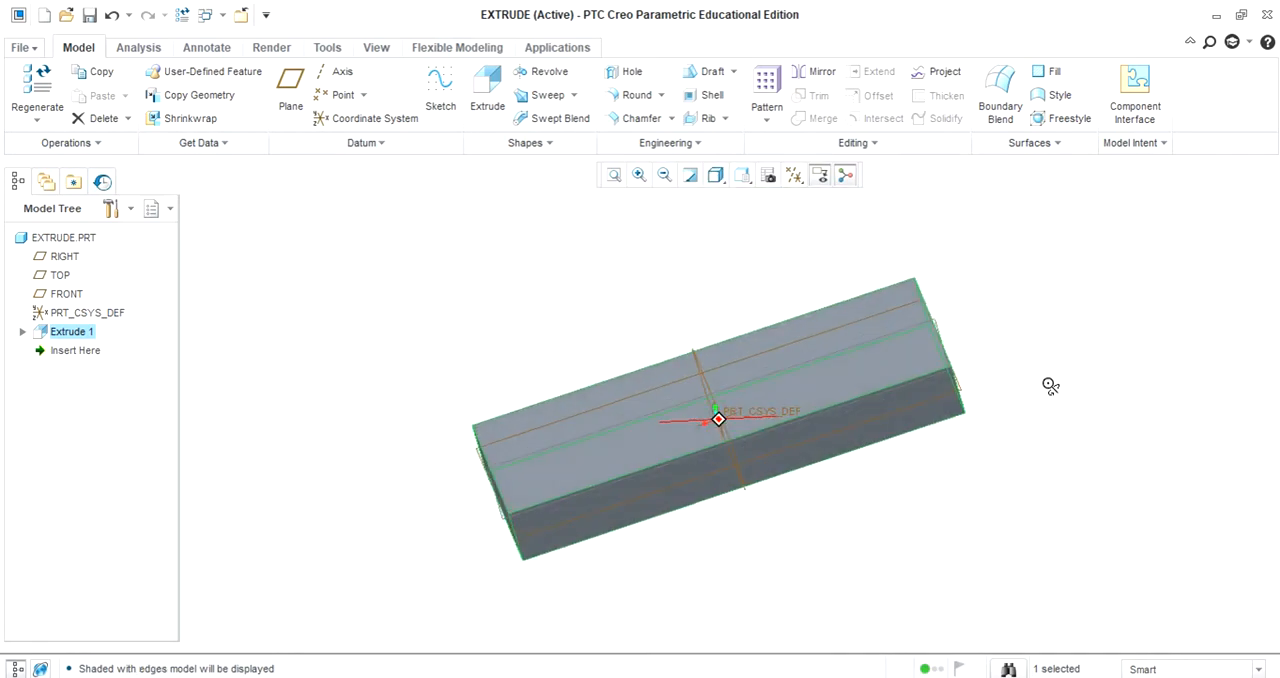
{"action": "left_click", "coordinate": [1054, 380]}
{"action": "middle_click_drag", "start_coordinate": [1054, 380], "coordinate": [1084, 368]}
{"action": "left_click", "coordinate": [722, 182]}
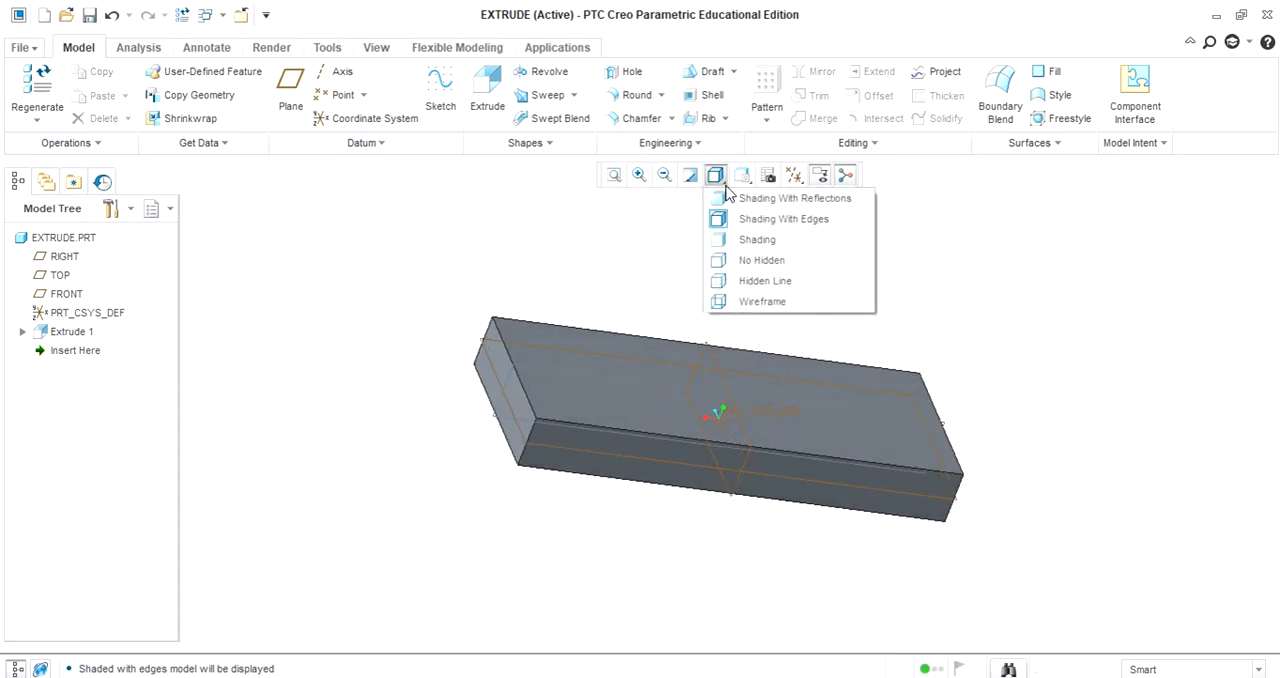
{"action": "left_click", "coordinate": [736, 246]}
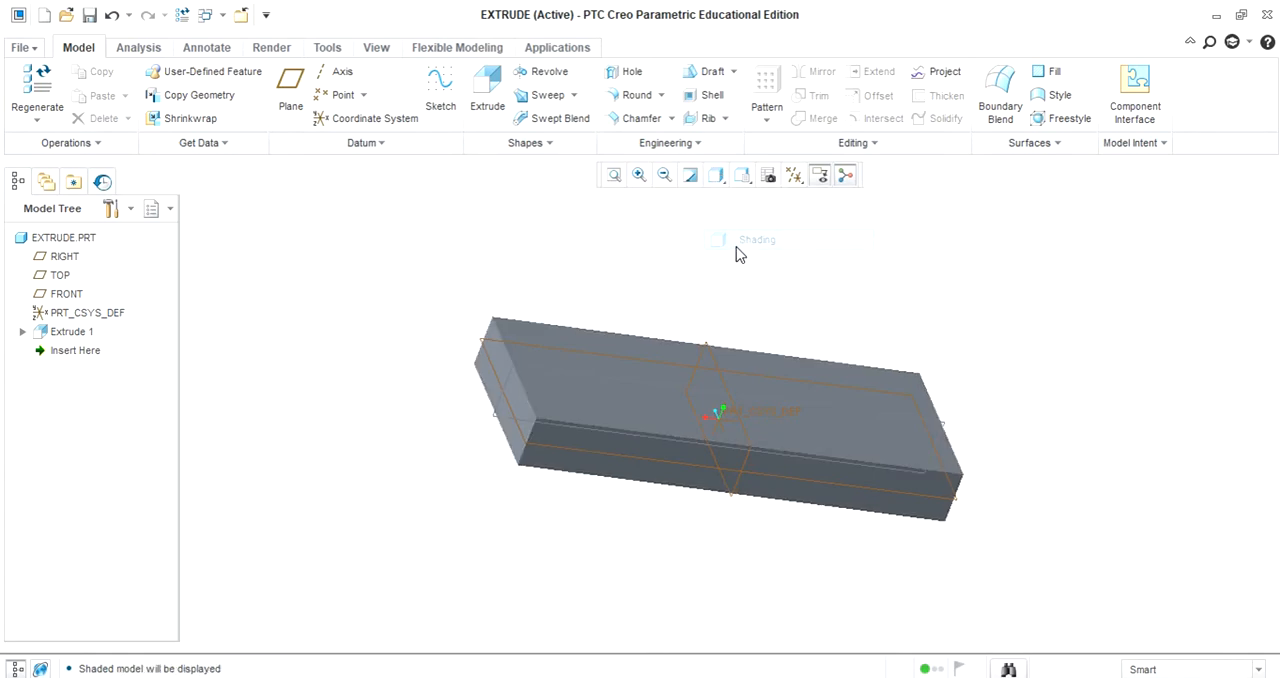
- View the block in the No Hidden and Wireframe display styles
{"action": "left_click", "coordinate": [719, 178]}
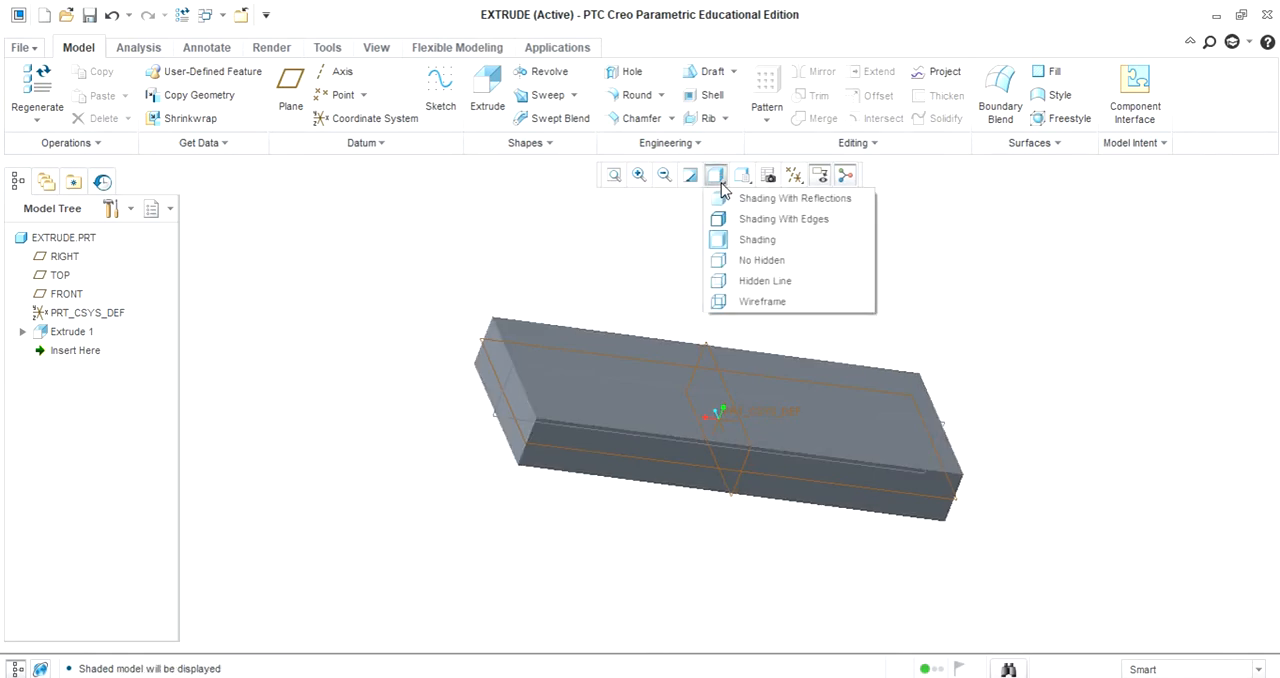
{"action": "left_click", "coordinate": [740, 262]}
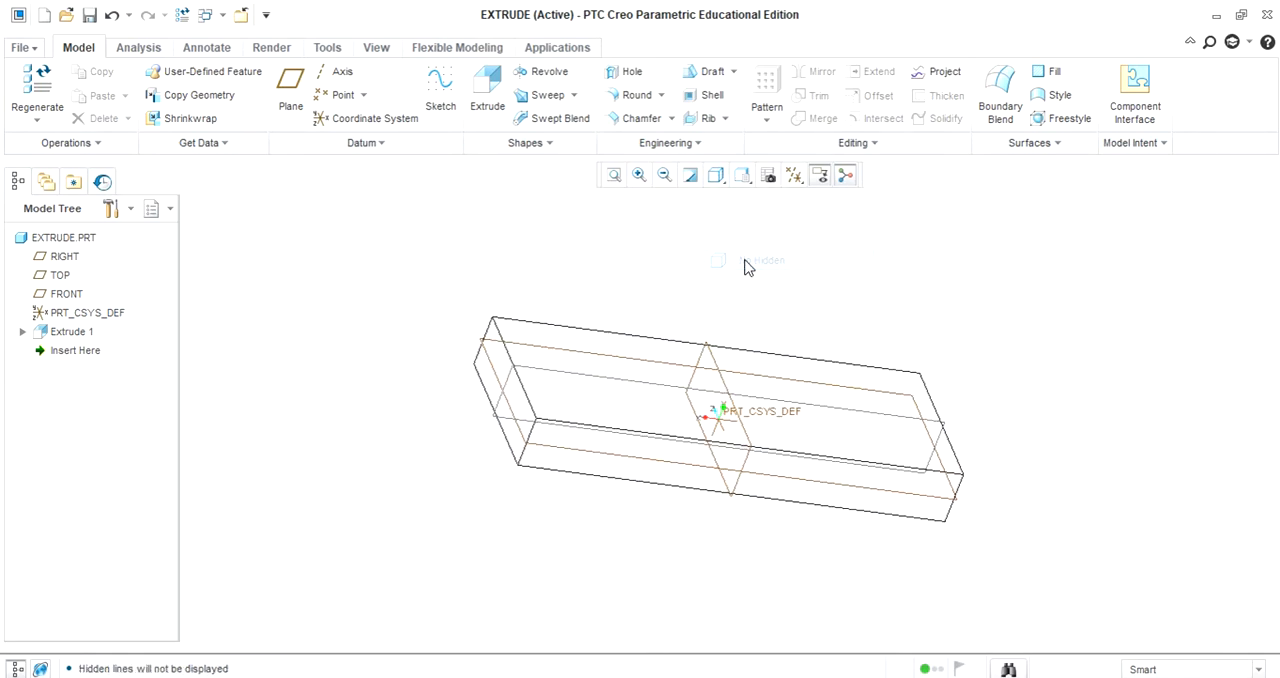
{"action": "left_click", "coordinate": [717, 180]}
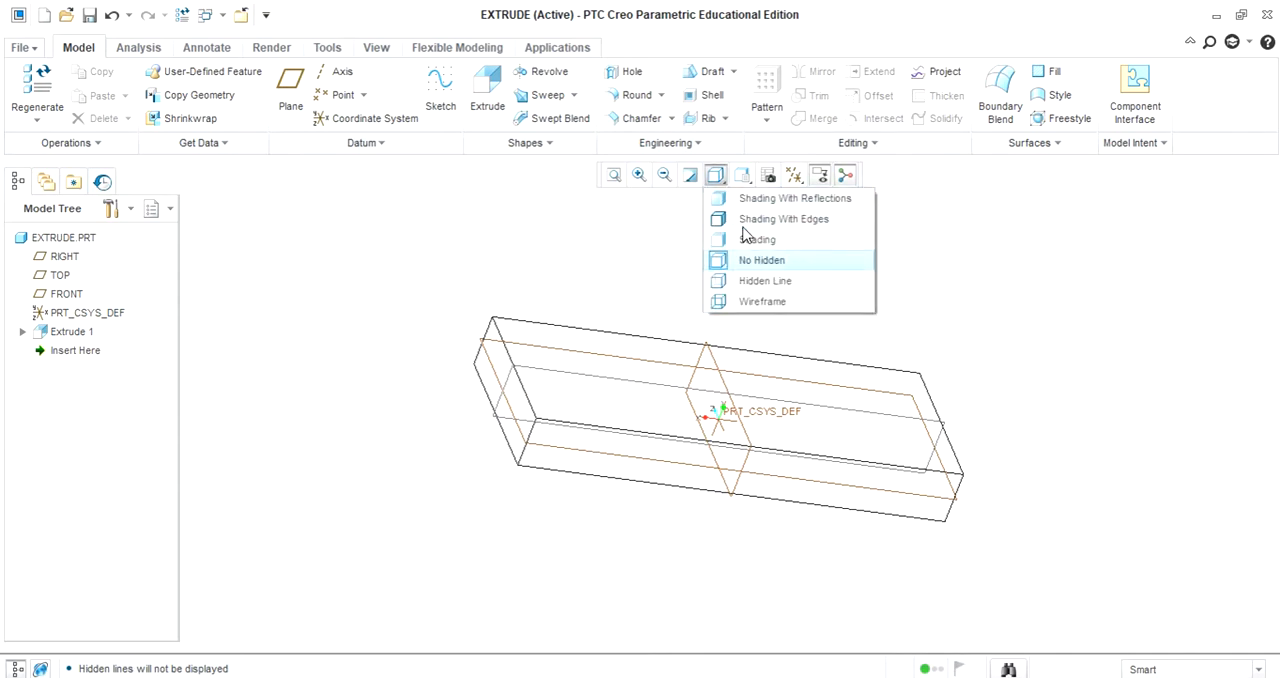
{"action": "left_click", "coordinate": [758, 302]}
{"action": "middle_click_drag", "start_coordinate": [950, 366], "coordinate": [889, 380]}
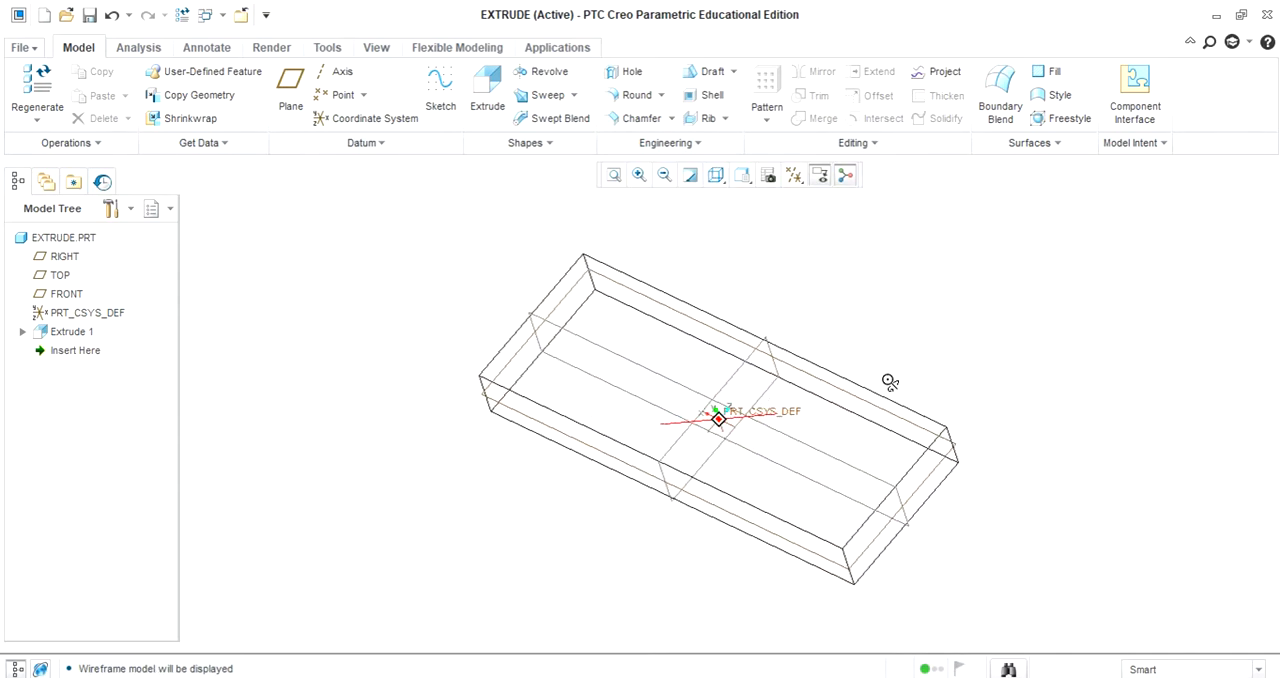
- Set the display style of the block to Shading With Edges
{"action": "left_click", "coordinate": [720, 186]}
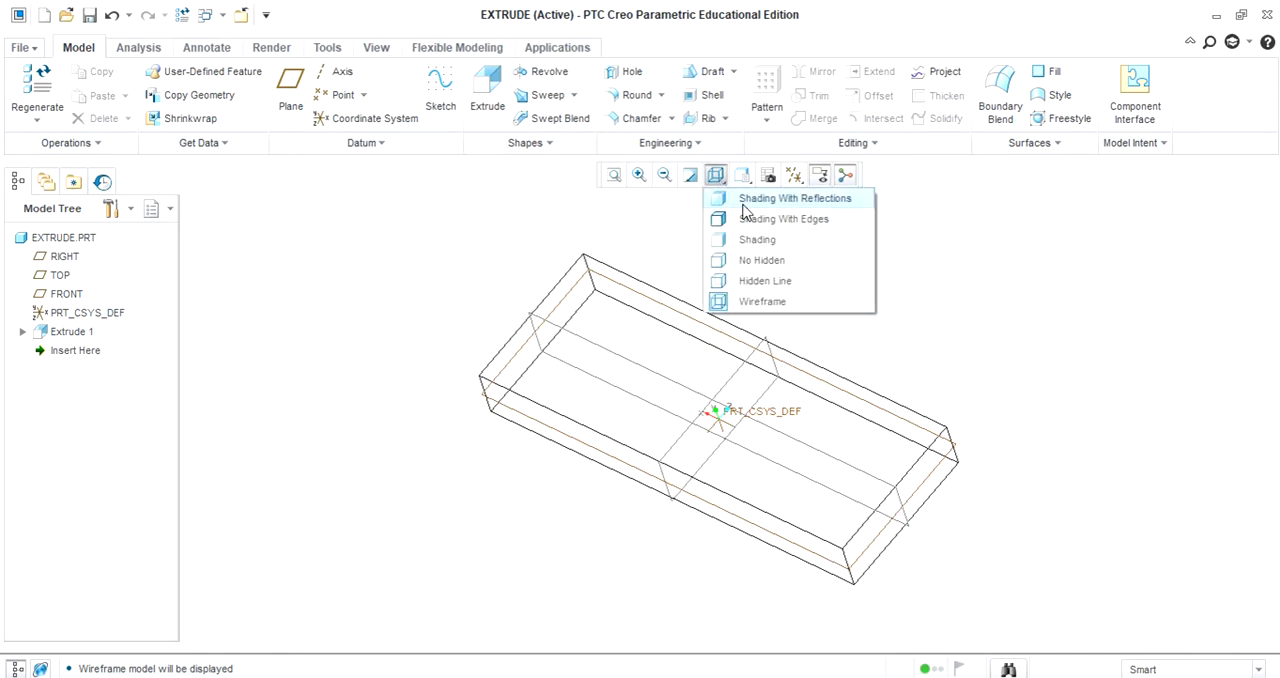
{"action": "left_click", "coordinate": [743, 220]}
{"action": "mouse_move", "coordinate": [889, 343]}
{"action": "middle_mouse_down"}
{"action": "mouse_move", "coordinate": [906, 306]}
{"action": "mouse_move", "coordinate": [929, 320]}
{"action": "middle_mouse_up"}
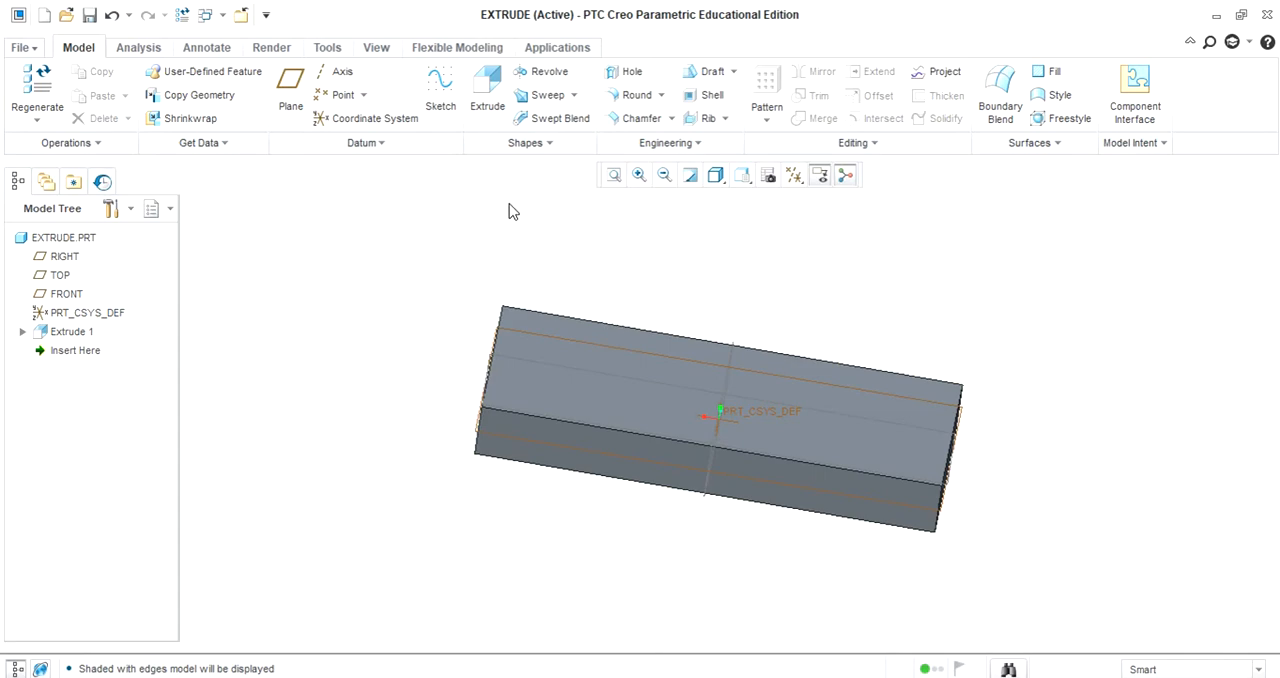
- Start a sketch on the block's large upper face with the default RIGHT plane orientation reference
{"action": "left_click", "coordinate": [441, 88]}
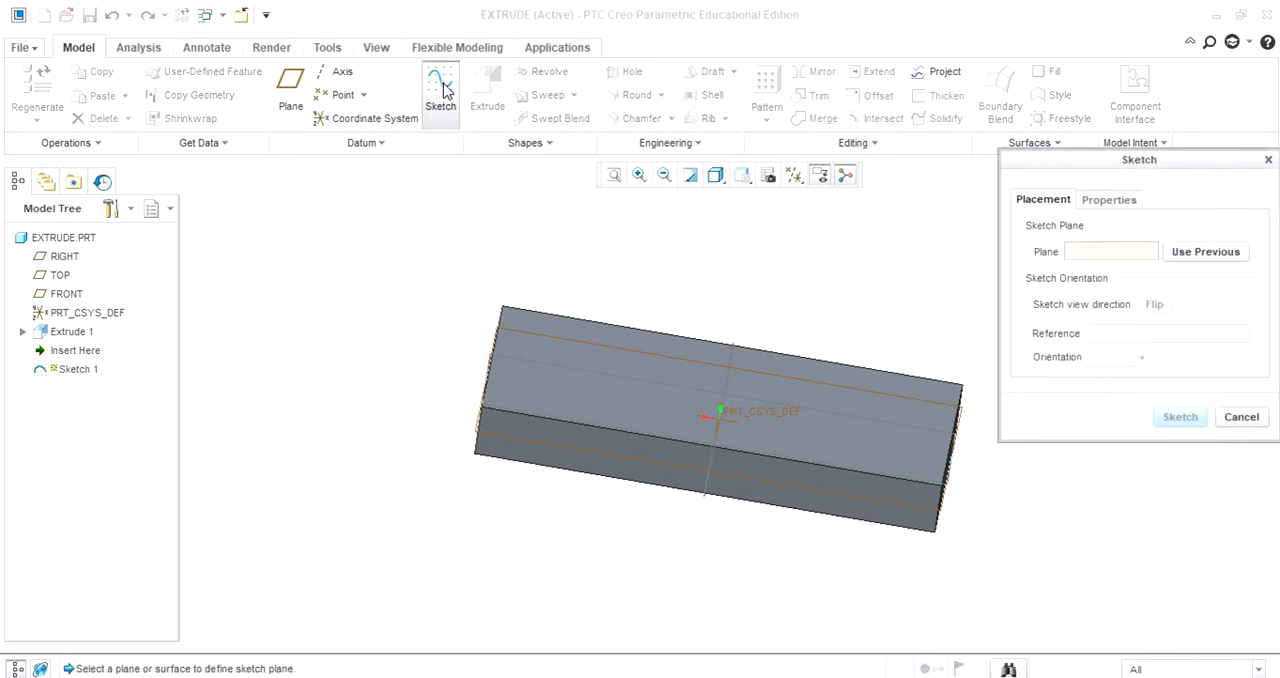
{"action": "left_click", "coordinate": [566, 404]}
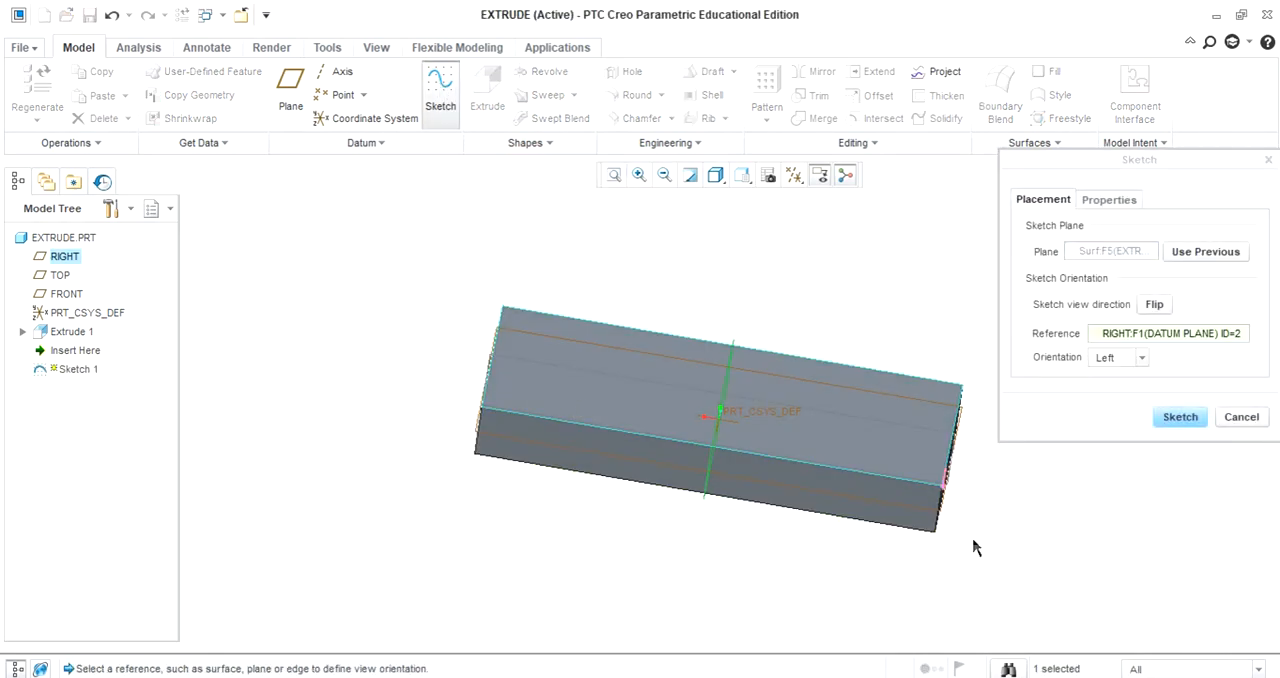
{"action": "left_click", "coordinate": [1180, 417]}
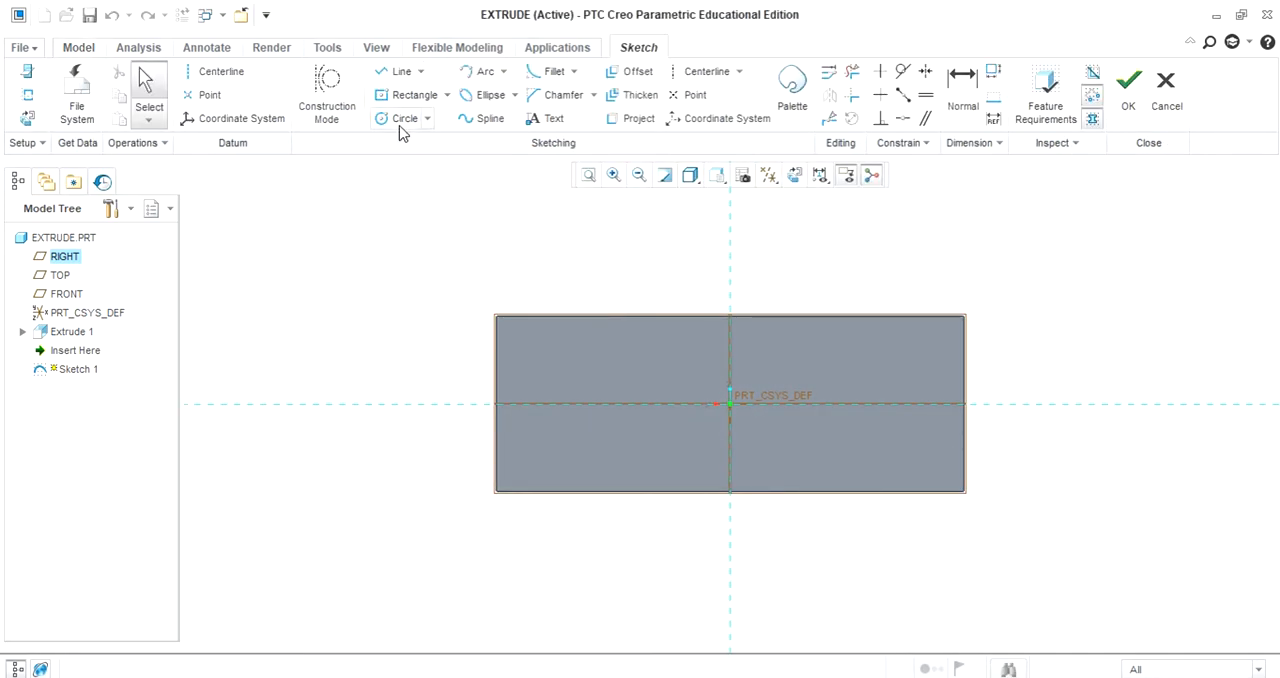
- Sketch a circle about 220 mm in diameter centred on the intersection of the sketch's reference lines
{"action": "left_click", "coordinate": [400, 119]}
{"action": "left_click", "coordinate": [740, 403]}
{"action": "left_click", "coordinate": [795, 403]}
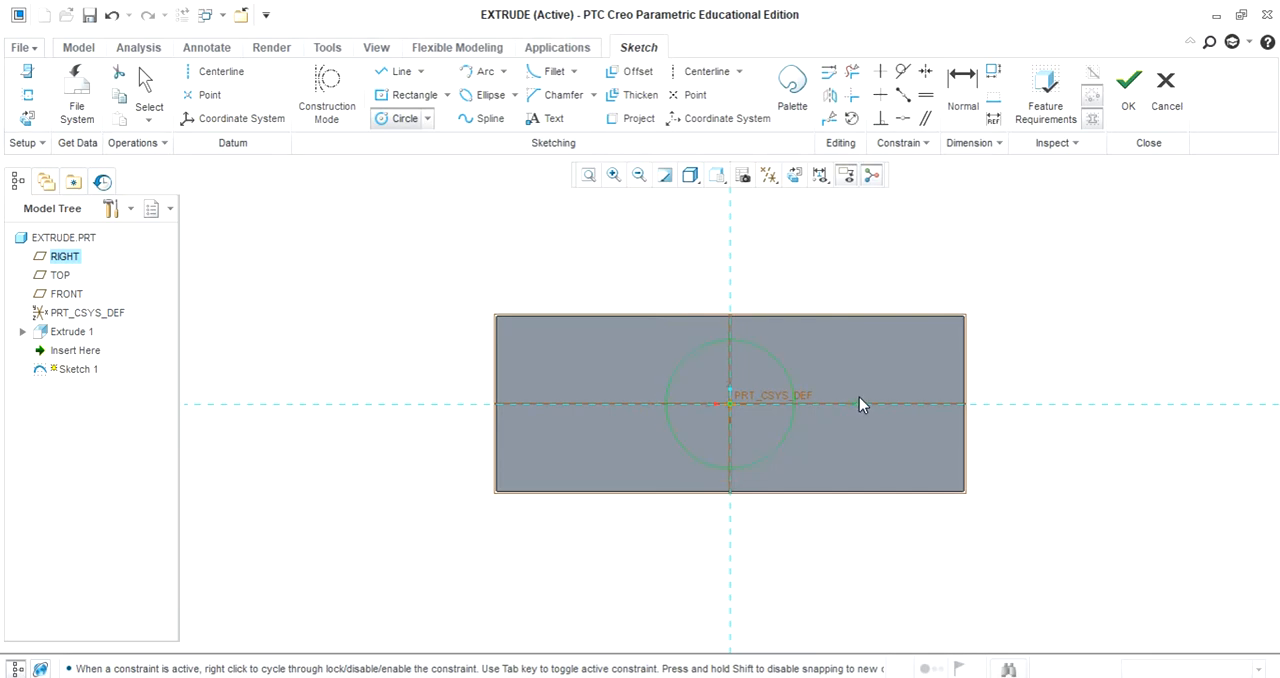
{"action": "middle_click", "coordinate": [805, 256]}
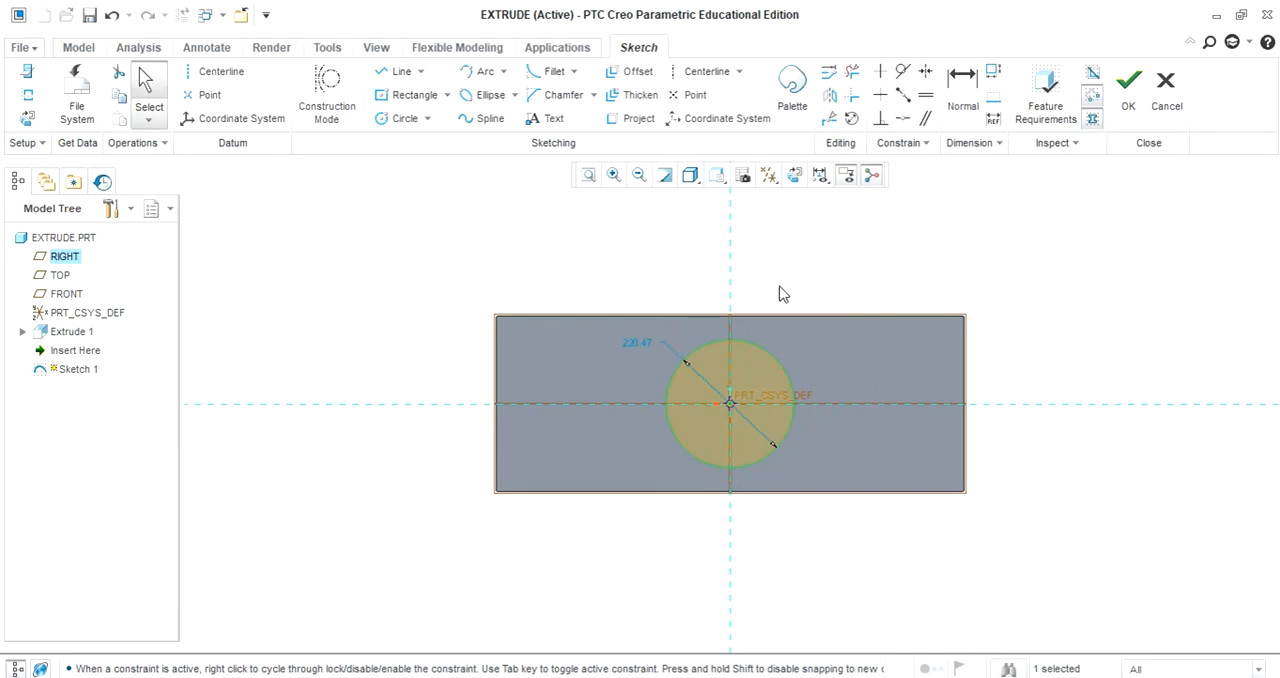
- Set the circle's diameter to 250 mm and finish the sketch
{"action": "double_click", "coordinate": [633, 343]}
{"action": "type", "text": "2"}
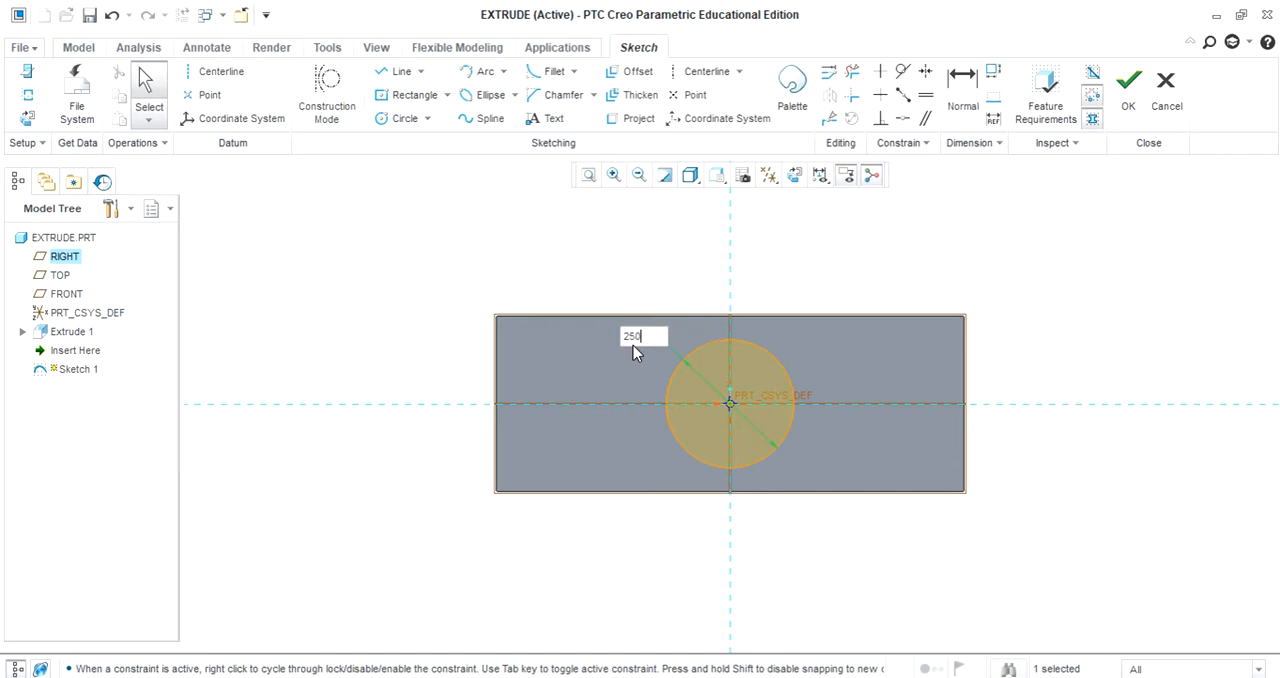
{"action": "type", "text": "50"}
{"action": "key", "text": "Return"}
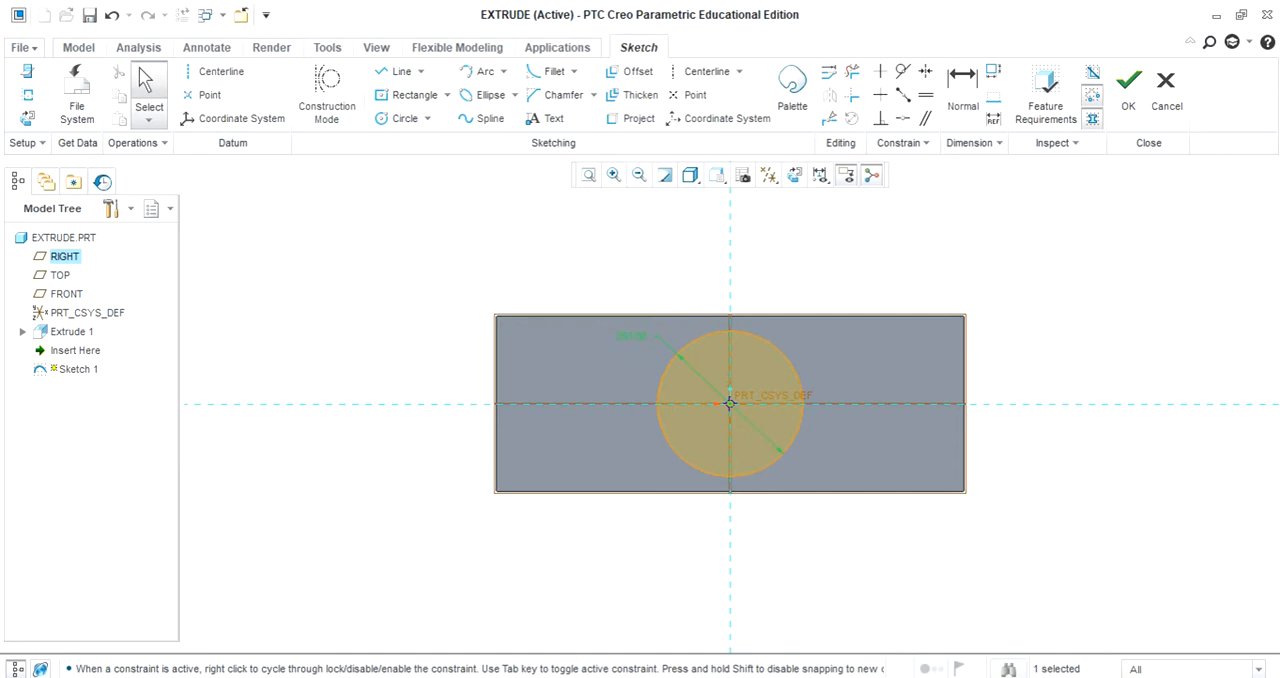
{"action": "left_click", "coordinate": [1128, 85]}
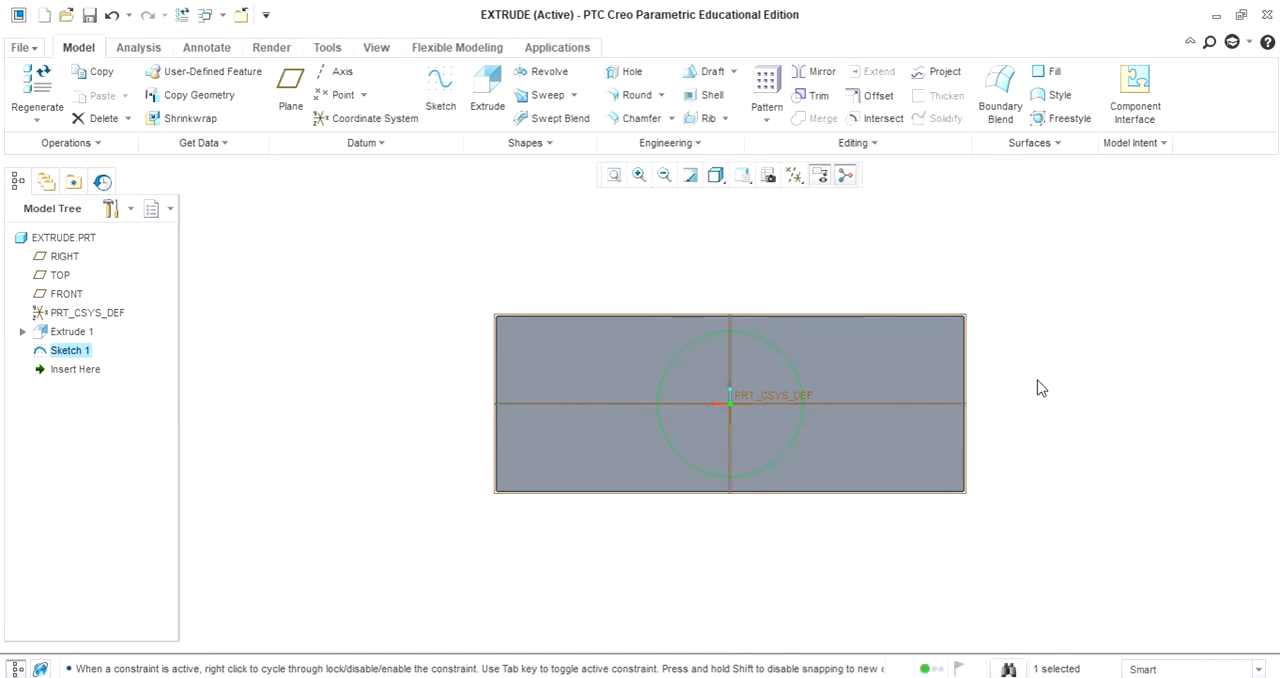
- Extrude the circle sketch downward through the block with Remove Material turned off
{"action": "middle_click_drag", "start_coordinate": [1092, 458], "coordinate": [1108, 384]}
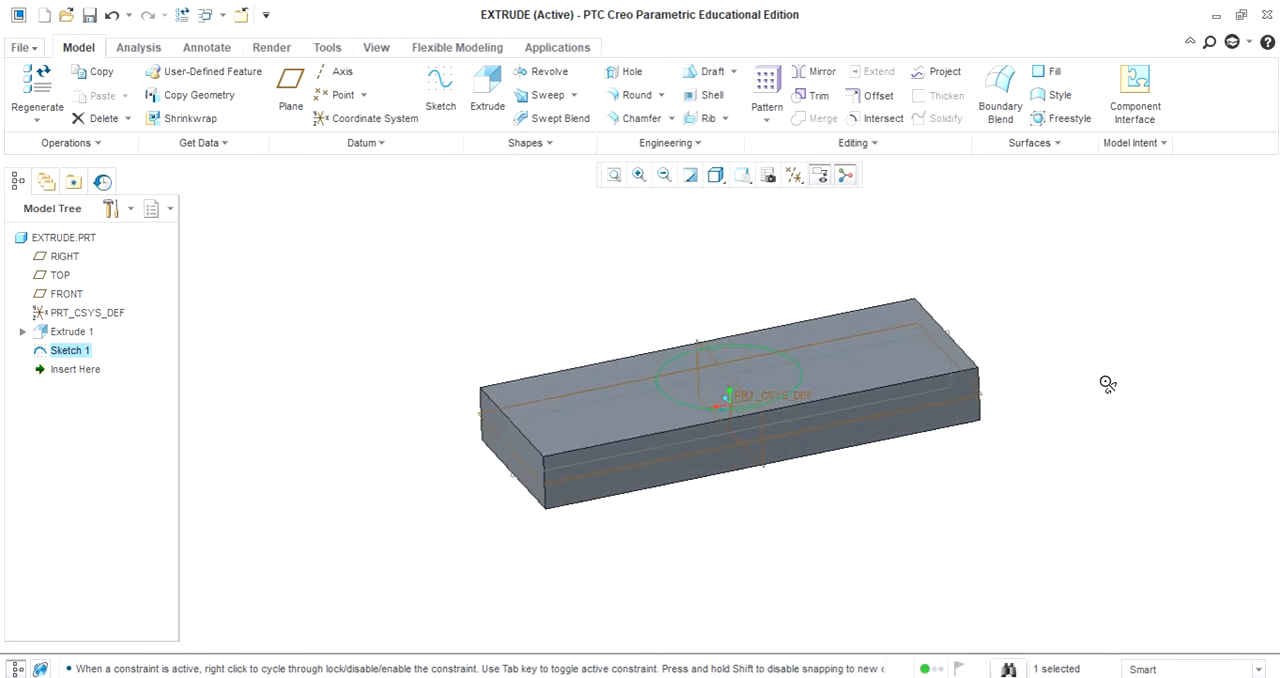
{"action": "left_click", "coordinate": [486, 92]}
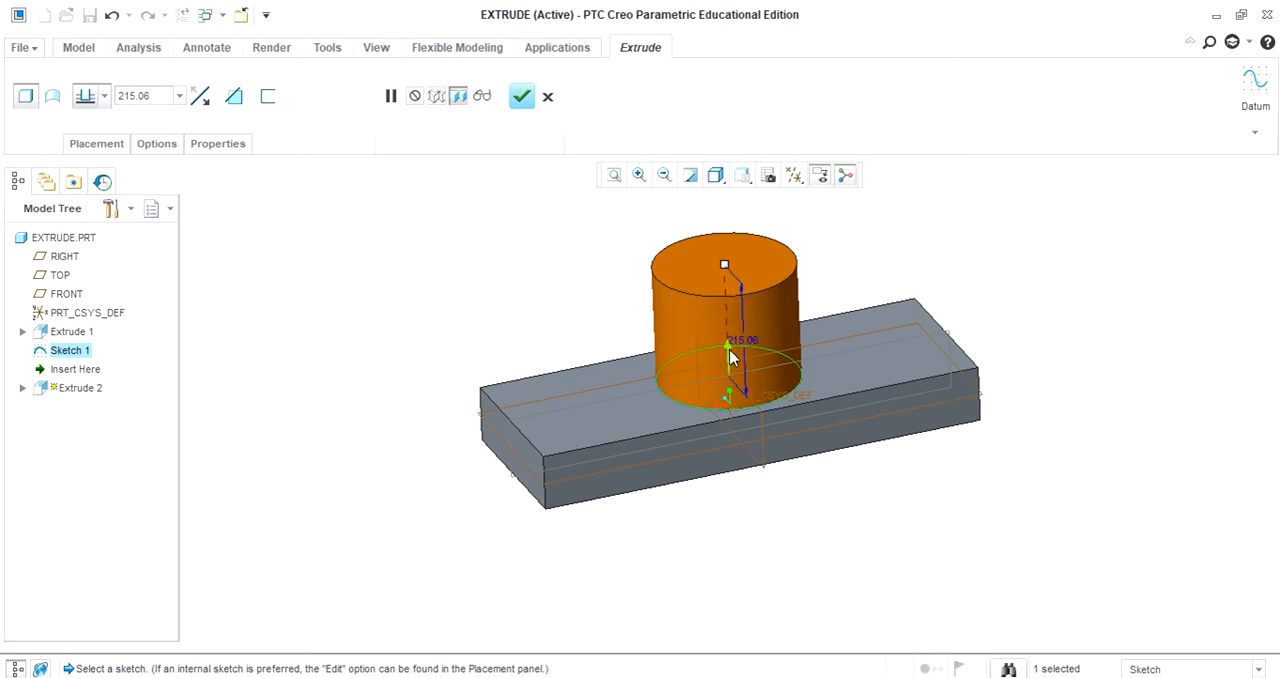
{"action": "left_click", "coordinate": [730, 358]}
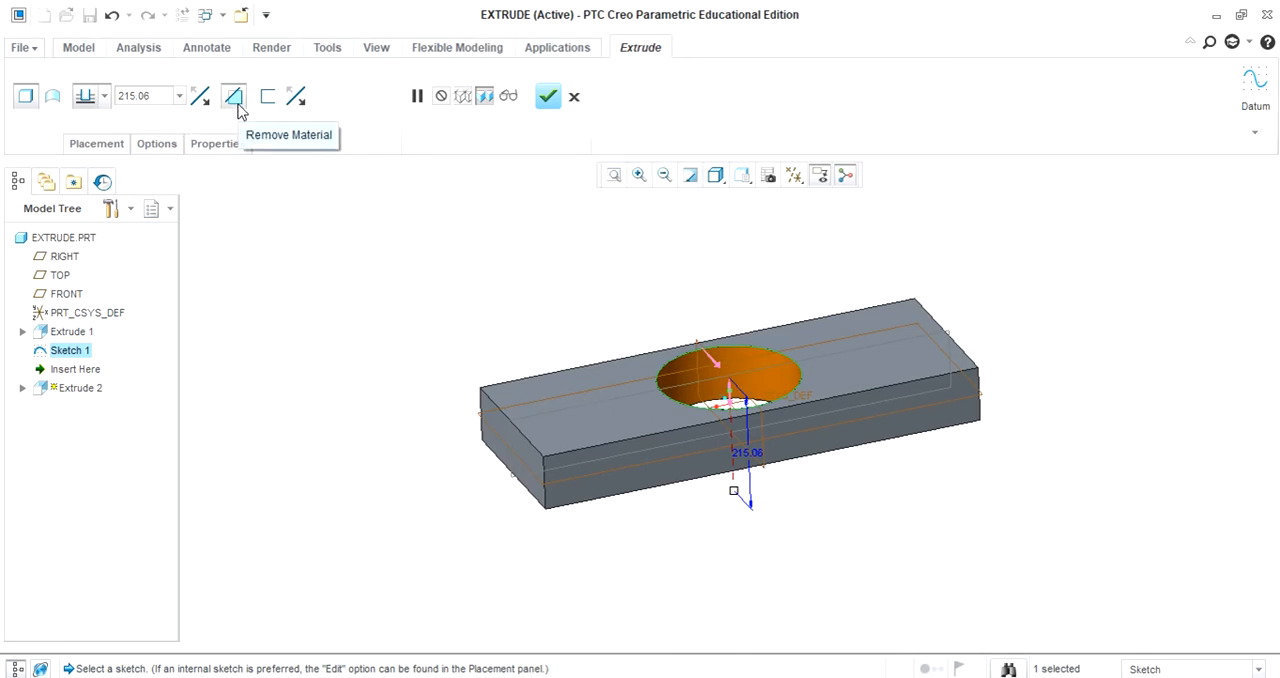
{"action": "left_click", "coordinate": [237, 104]}
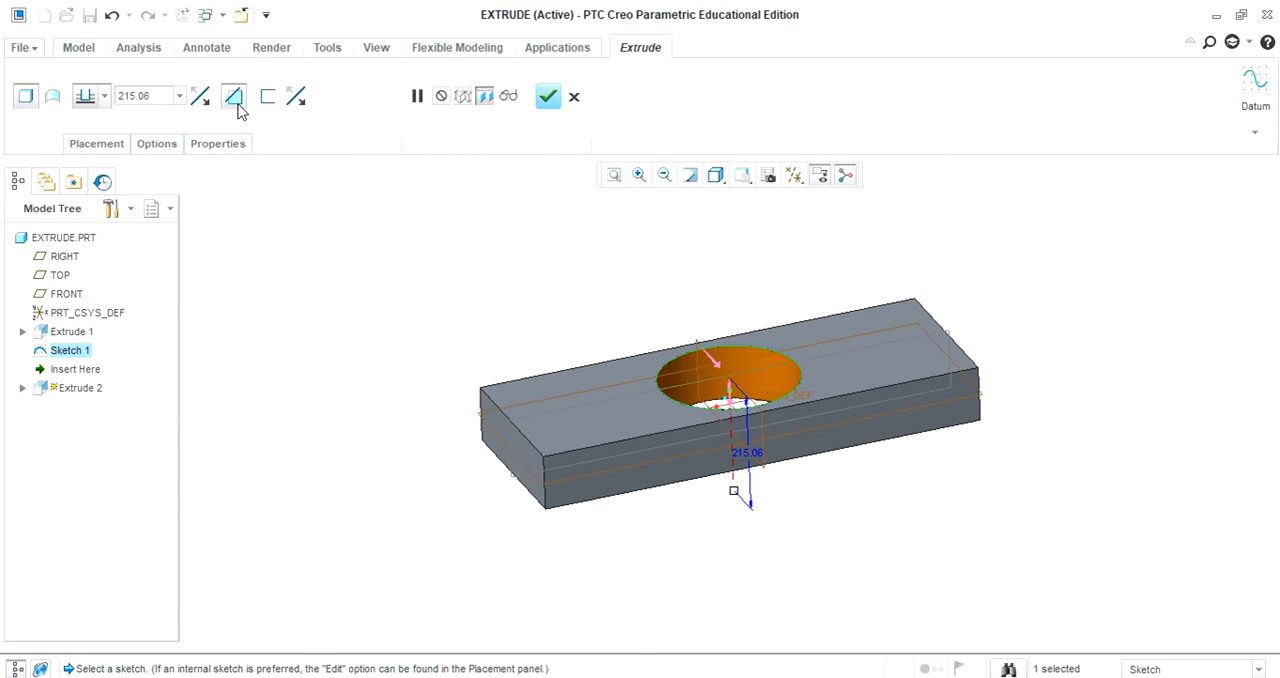
{"action": "middle_click_drag", "start_coordinate": [939, 523], "coordinate": [894, 474]}
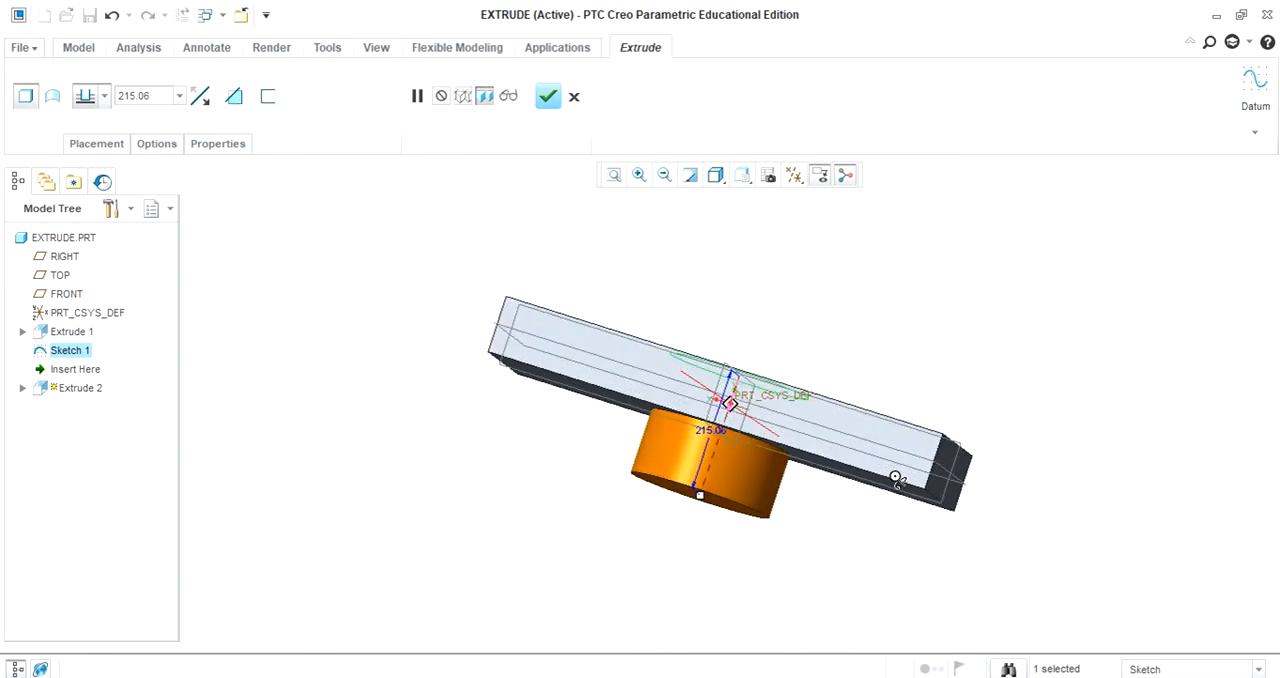
- Turn on Remove Material, try removing the material outside the circle, and flip the removal back to the inside
{"action": "left_click", "coordinate": [234, 97]}
{"action": "middle_click_drag", "start_coordinate": [381, 390], "coordinate": [337, 449]}
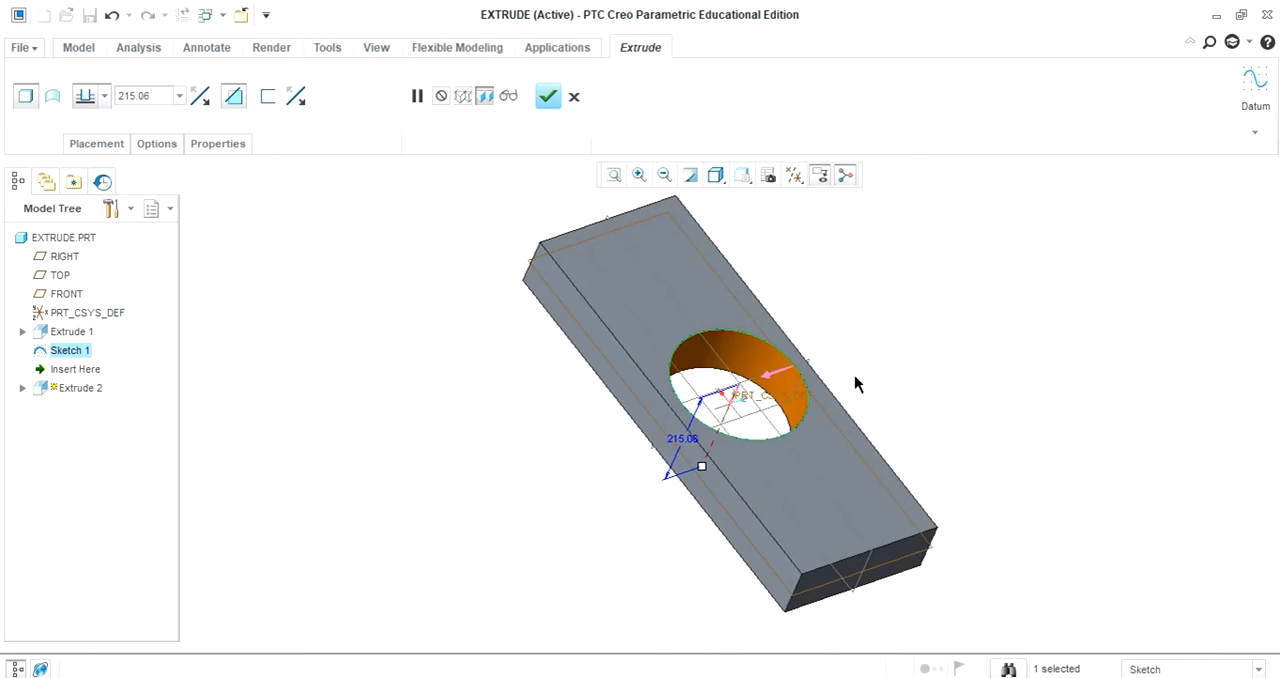
{"action": "left_click", "coordinate": [768, 379]}
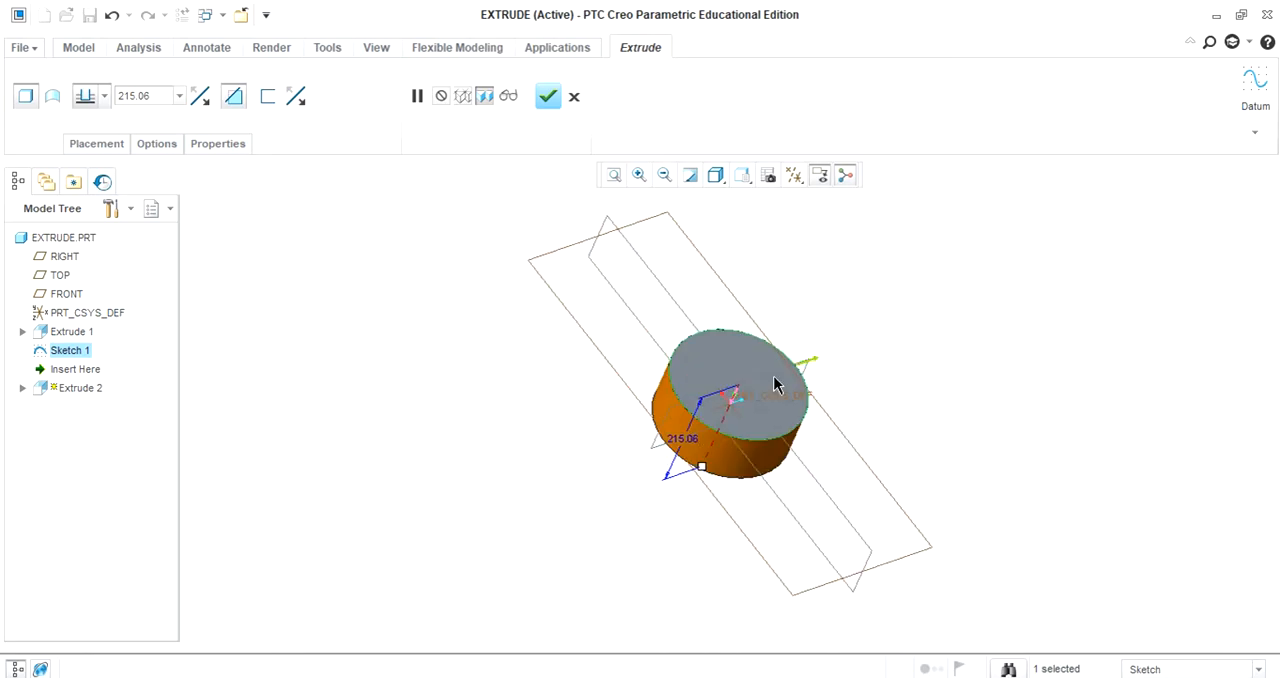
{"action": "left_click", "coordinate": [811, 364]}
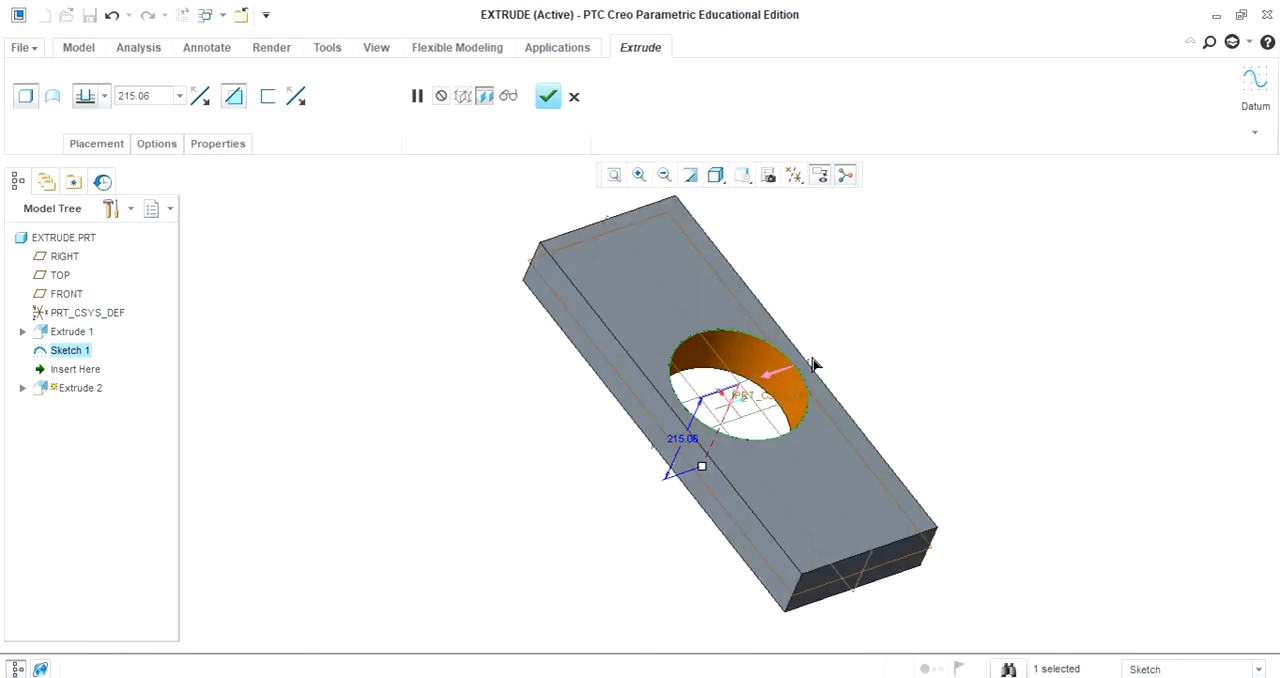
- Turn Remove Material off and inspect the cylinder projecting beyond the block's far side
{"action": "left_click", "coordinate": [233, 96]}
{"action": "middle_click_drag", "start_coordinate": [320, 442], "coordinate": [466, 397]}
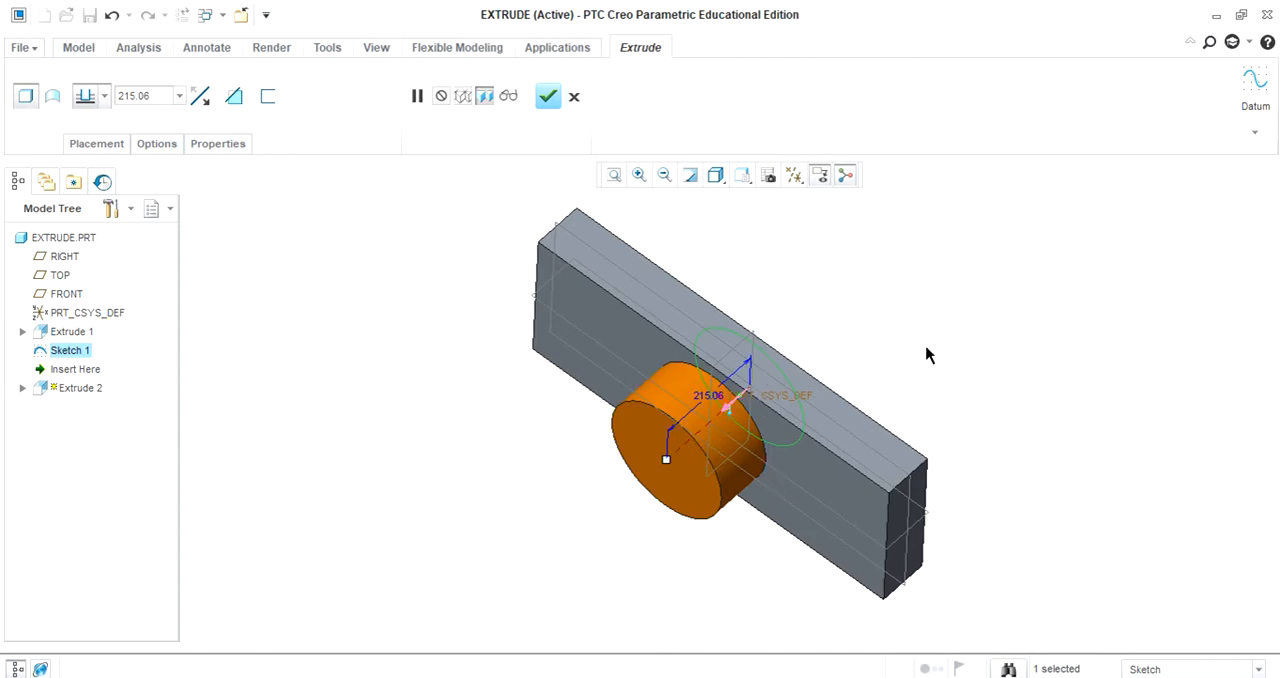
{"action": "middle_click_drag", "start_coordinate": [929, 354], "coordinate": [903, 397]}
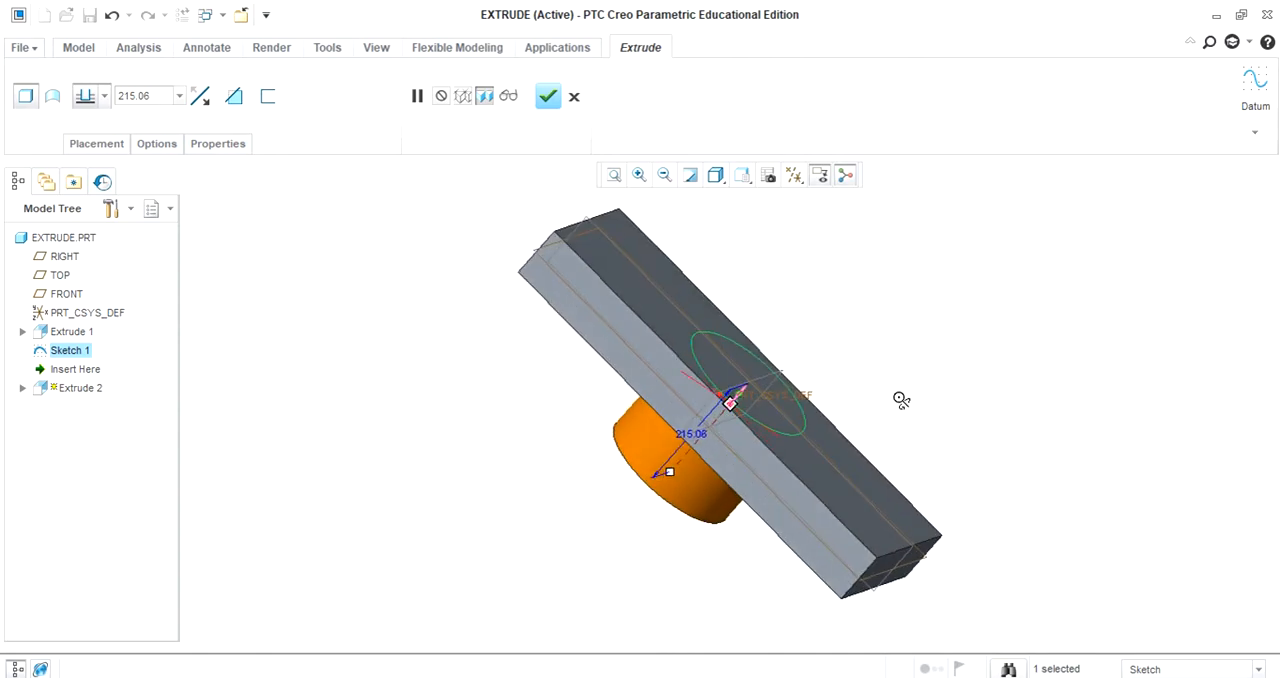
- Turn on Remove Material again, flip the removal to outside the circle, and turn Remove Material off
{"action": "left_click", "coordinate": [234, 100]}
{"action": "middle_click_drag", "start_coordinate": [919, 376], "coordinate": [886, 401]}
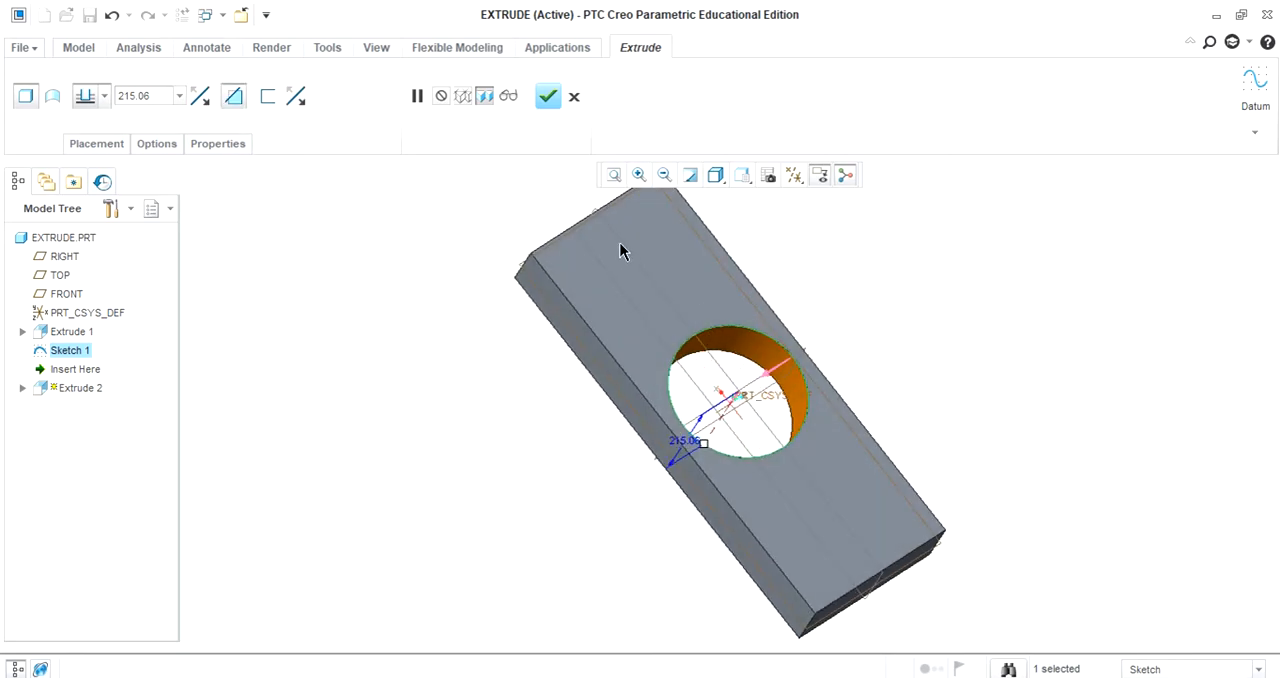
{"action": "left_click", "coordinate": [769, 373]}
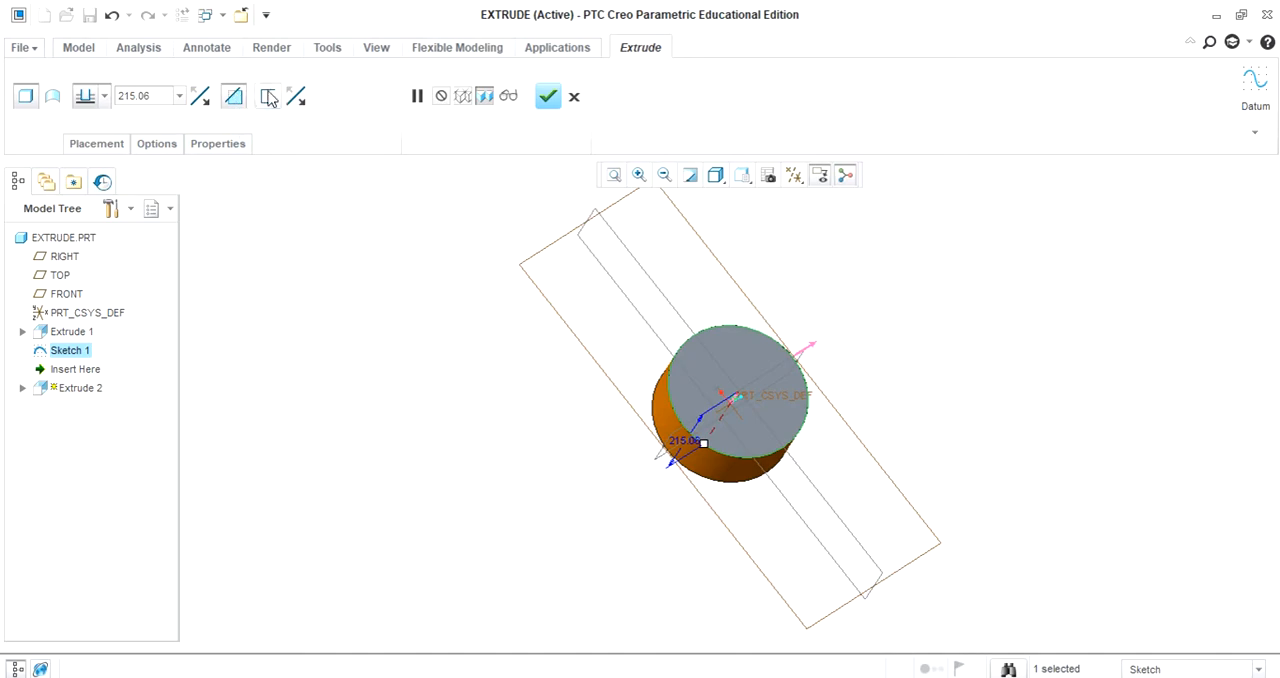
{"action": "left_click", "coordinate": [234, 100]}
- Lengthen the cylindrical extrusion and set its depth to 500 mm
{"action": "middle_click_drag", "start_coordinate": [497, 475], "coordinate": [608, 394]}
{"action": "left_click_drag", "start_coordinate": [666, 403], "coordinate": [543, 407]}
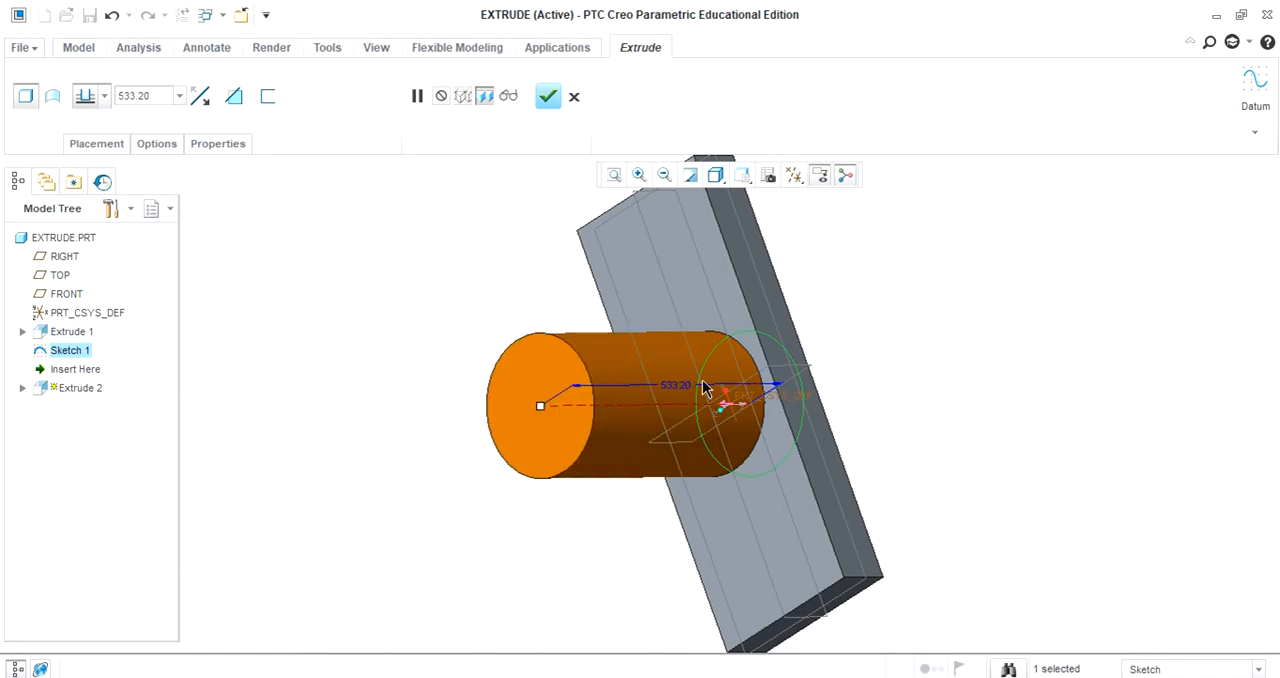
{"action": "left_click_drag", "start_coordinate": [149, 97], "coordinate": [134, 103]}
{"action": "type", "text": "500"}
{"action": "key", "text": "Return"}
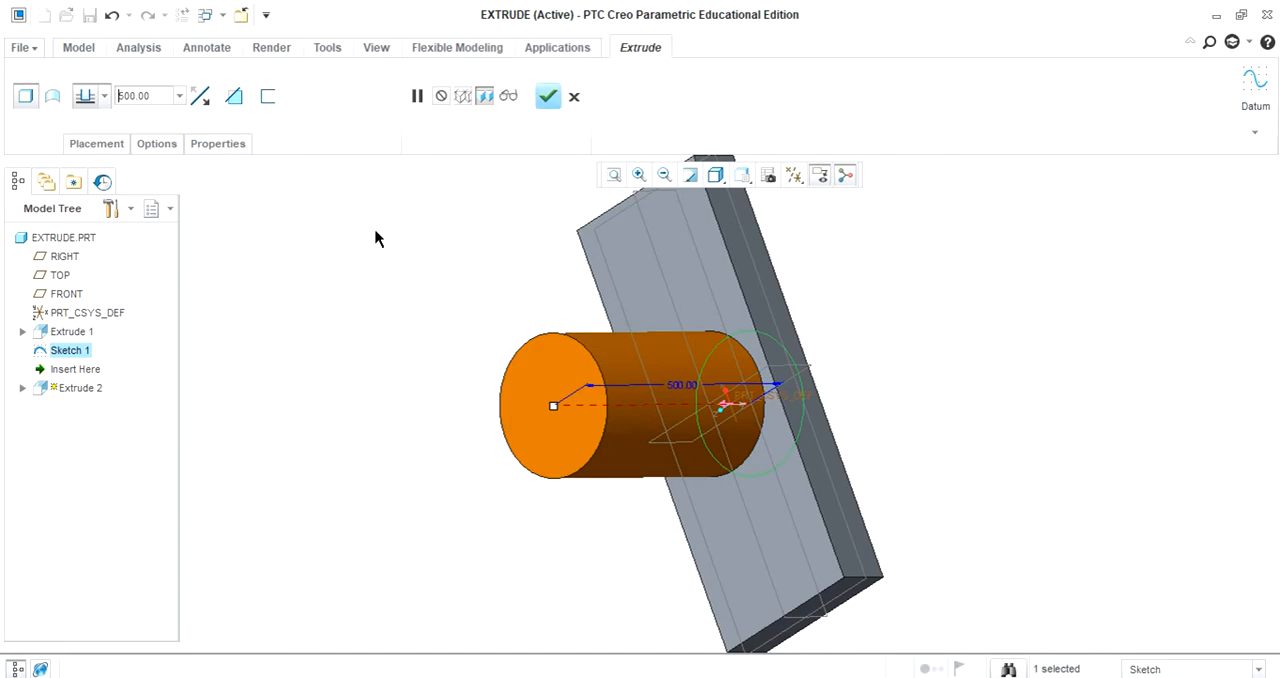
- Thicken the circular extrusion into a hollow tube with a 20 mm wall and complete the feature
{"action": "left_click", "coordinate": [267, 96]}
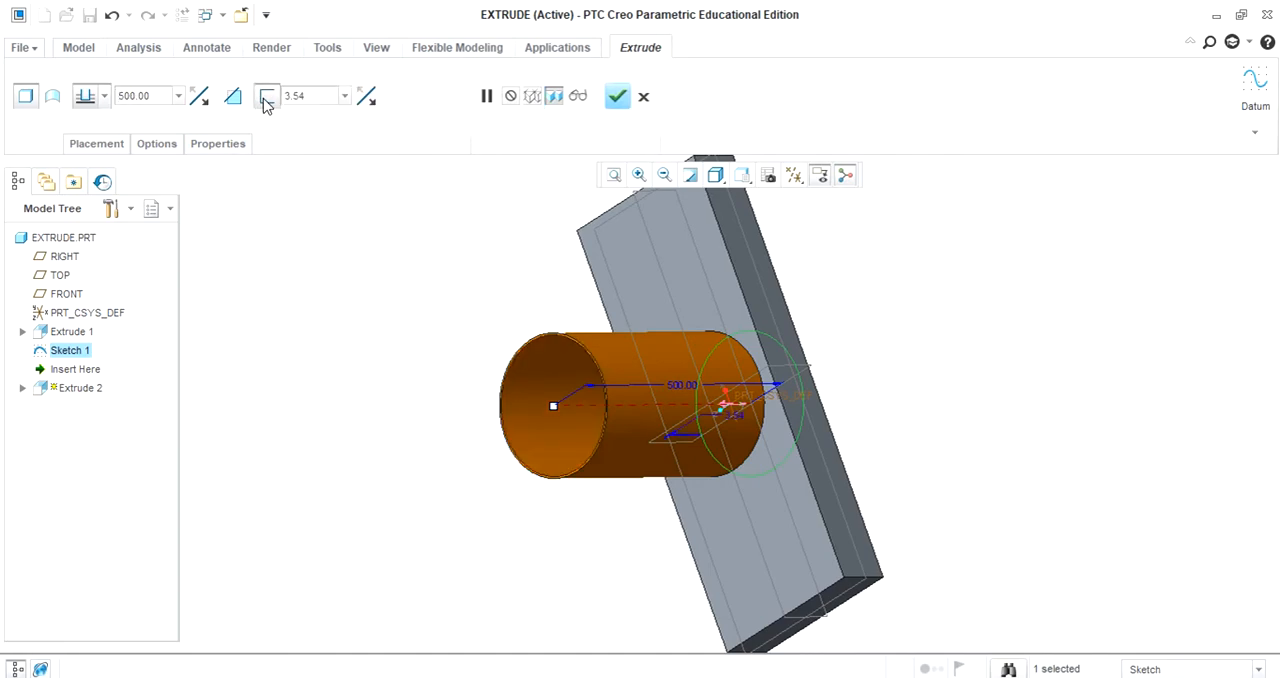
{"action": "mouse_move", "coordinate": [300, 315]}
{"action": "middle_mouse_down"}
{"action": "mouse_move", "coordinate": [371, 315]}
{"action": "mouse_move", "coordinate": [348, 294]}
{"action": "mouse_move", "coordinate": [346, 323]}
{"action": "mouse_move", "coordinate": [380, 331]}
{"action": "middle_mouse_up"}
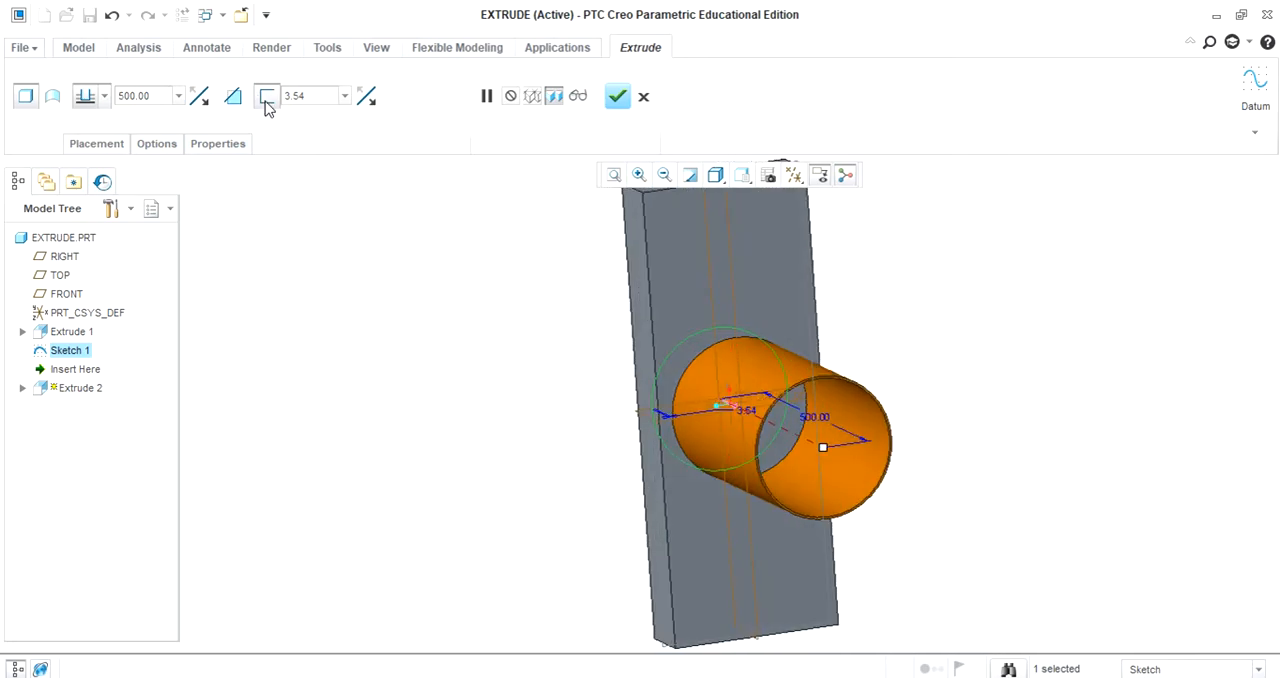
{"action": "left_click", "coordinate": [315, 98]}
{"action": "type", "text": "20"}
{"action": "key", "text": "Return"}
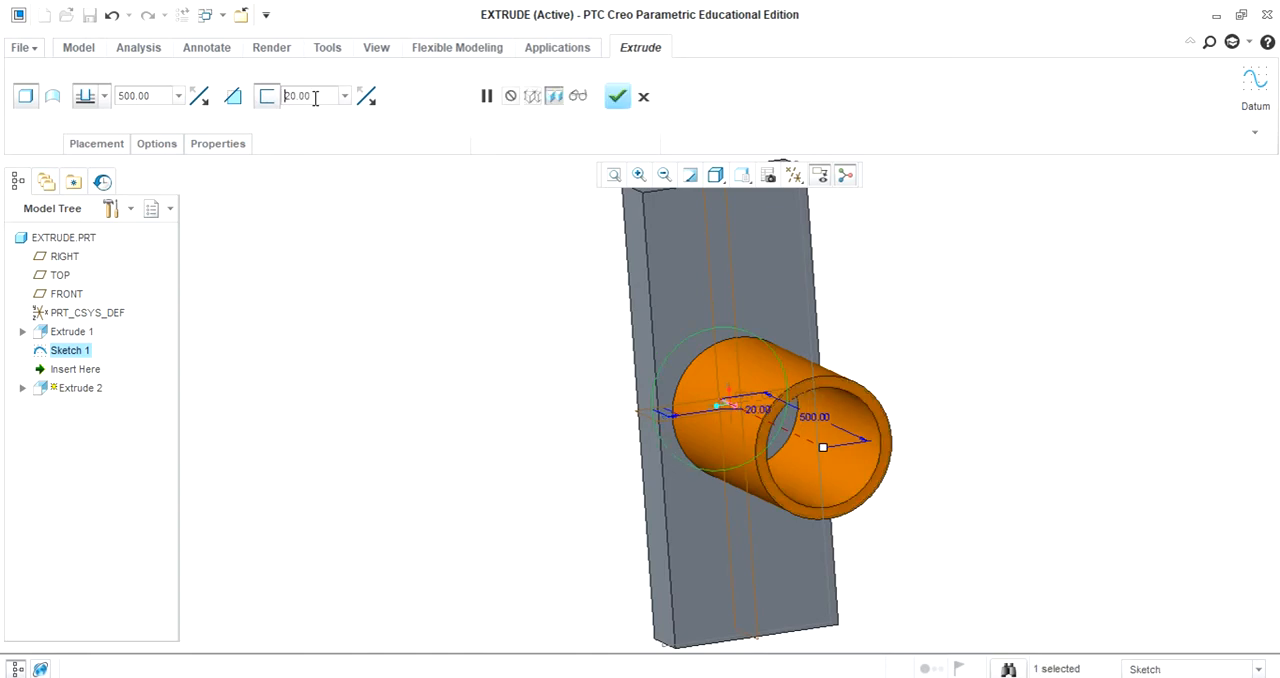
{"action": "middle_click_drag", "start_coordinate": [530, 428], "coordinate": [480, 417]}
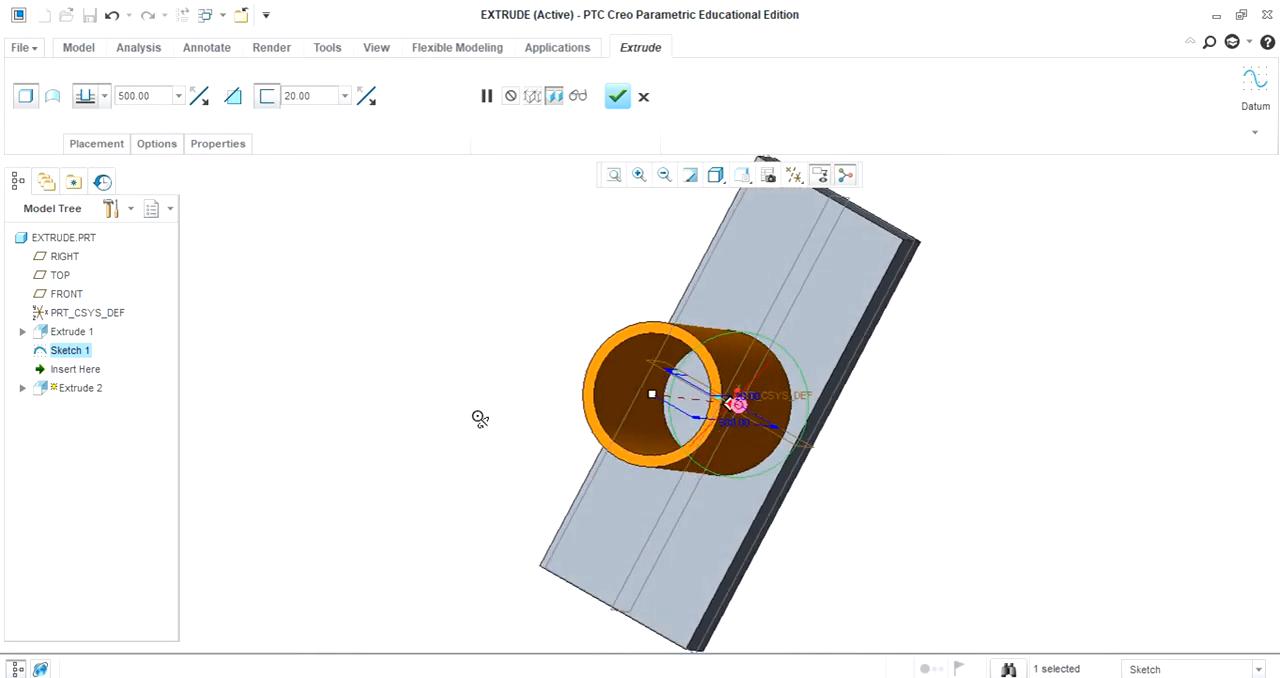
{"action": "left_click", "coordinate": [617, 96]}
{"action": "middle_click_drag", "start_coordinate": [470, 465], "coordinate": [433, 470]}
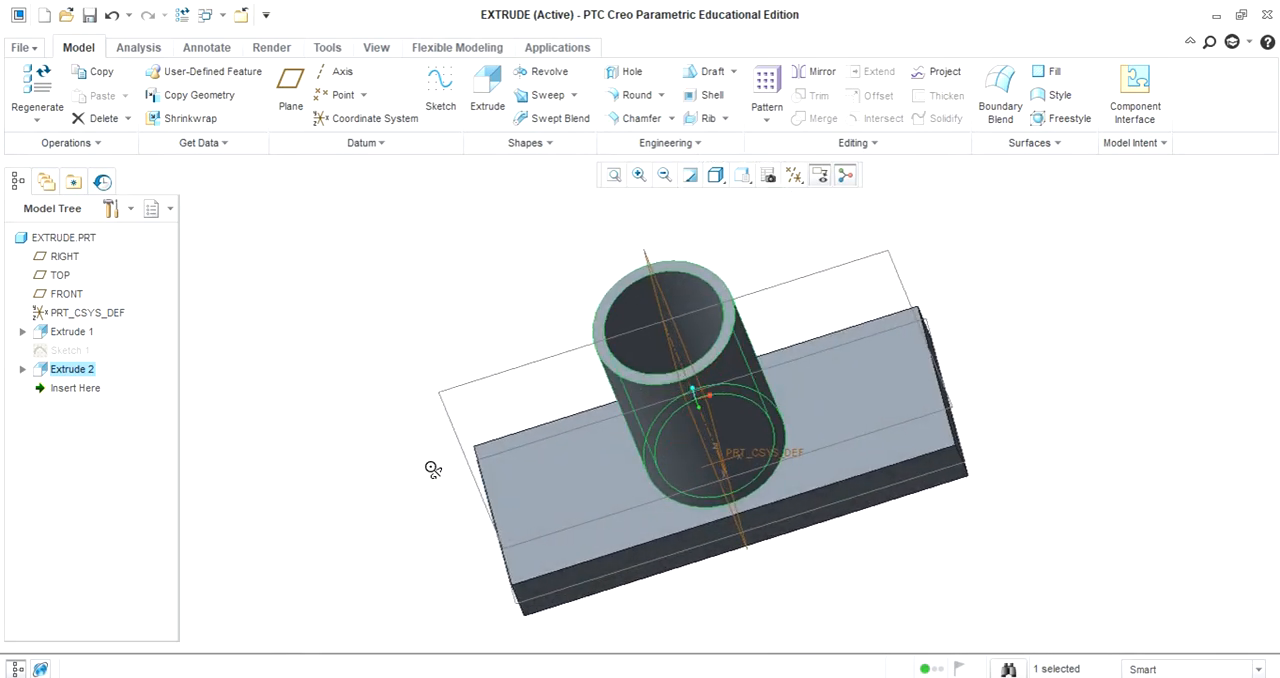
{"action": "left_click", "coordinate": [407, 339]}
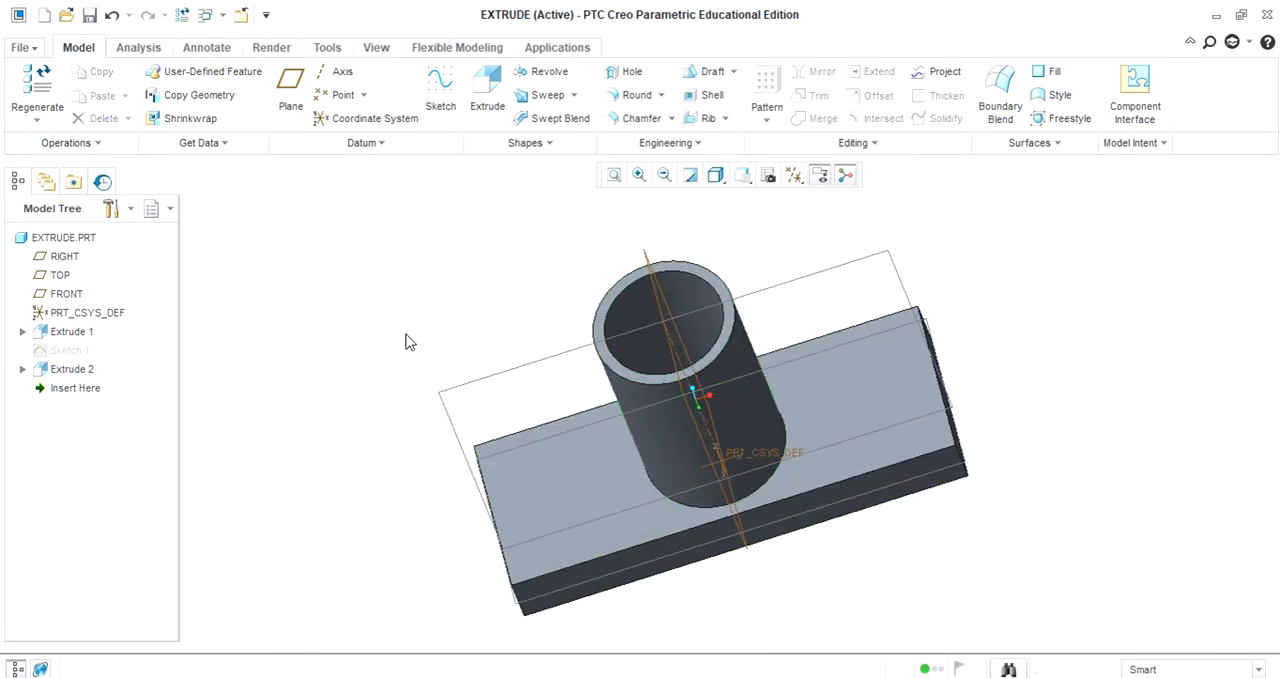
- Edit the tube's dimensions in the finished model and set its circle diameter to 200 mm
{"action": "left_click", "coordinate": [60, 334]}
{"action": "left_click", "coordinate": [60, 370]}
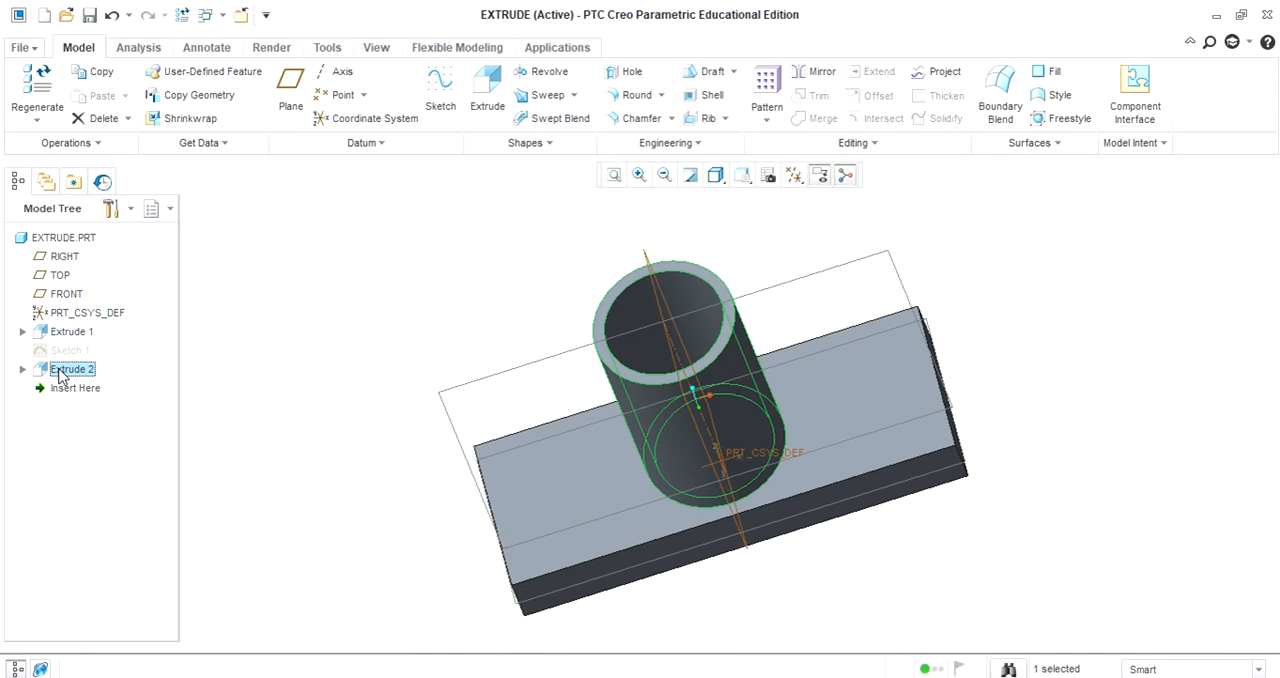
{"action": "right_click", "coordinate": [60, 374]}
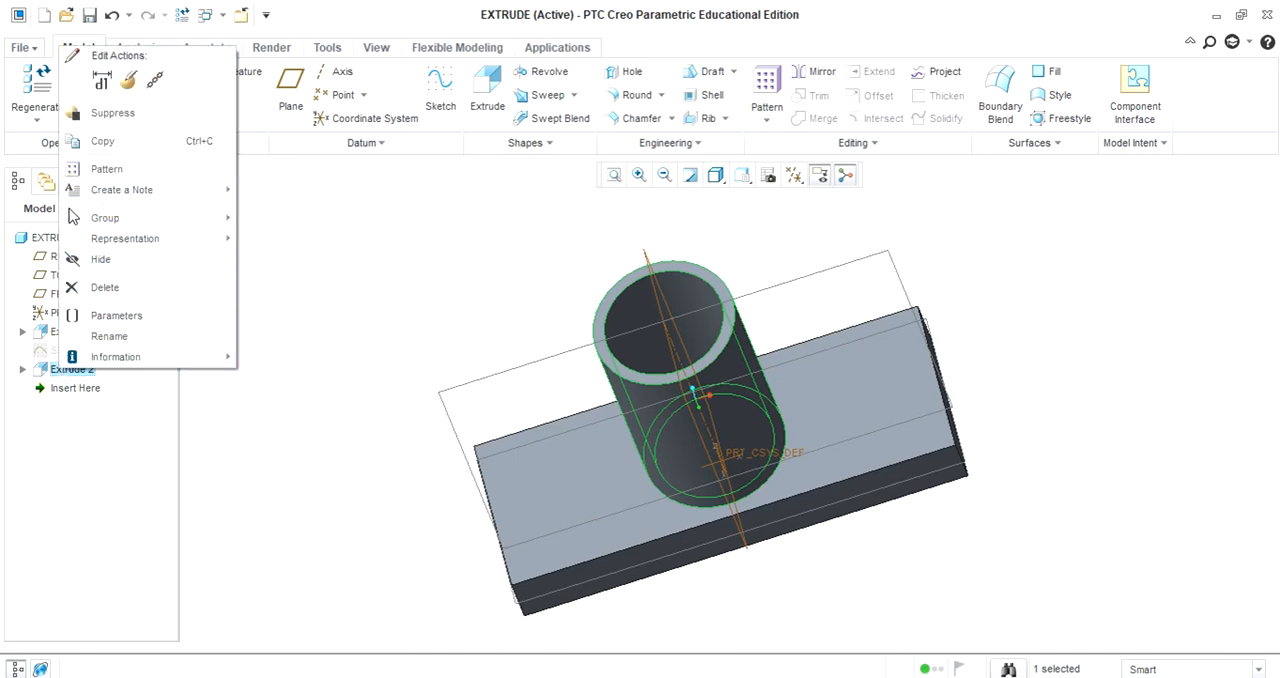
{"action": "left_click", "coordinate": [100, 86]}
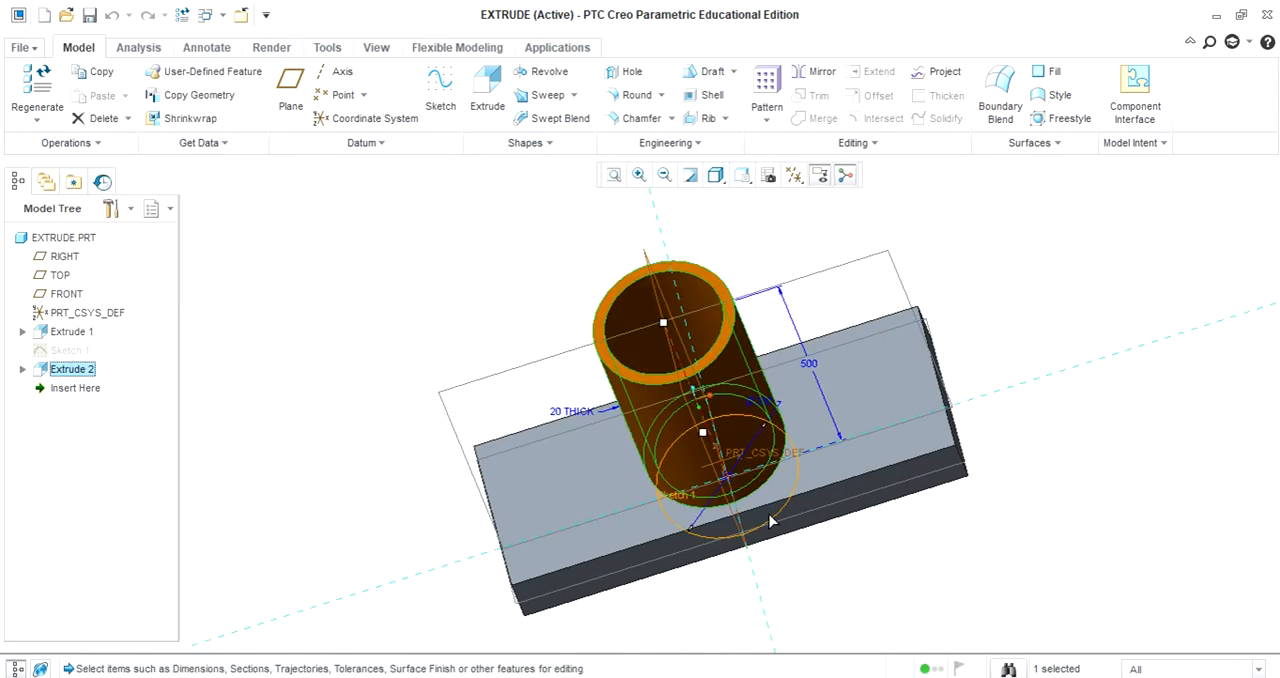
{"action": "middle_click_drag", "start_coordinate": [1034, 437], "coordinate": [1060, 486]}
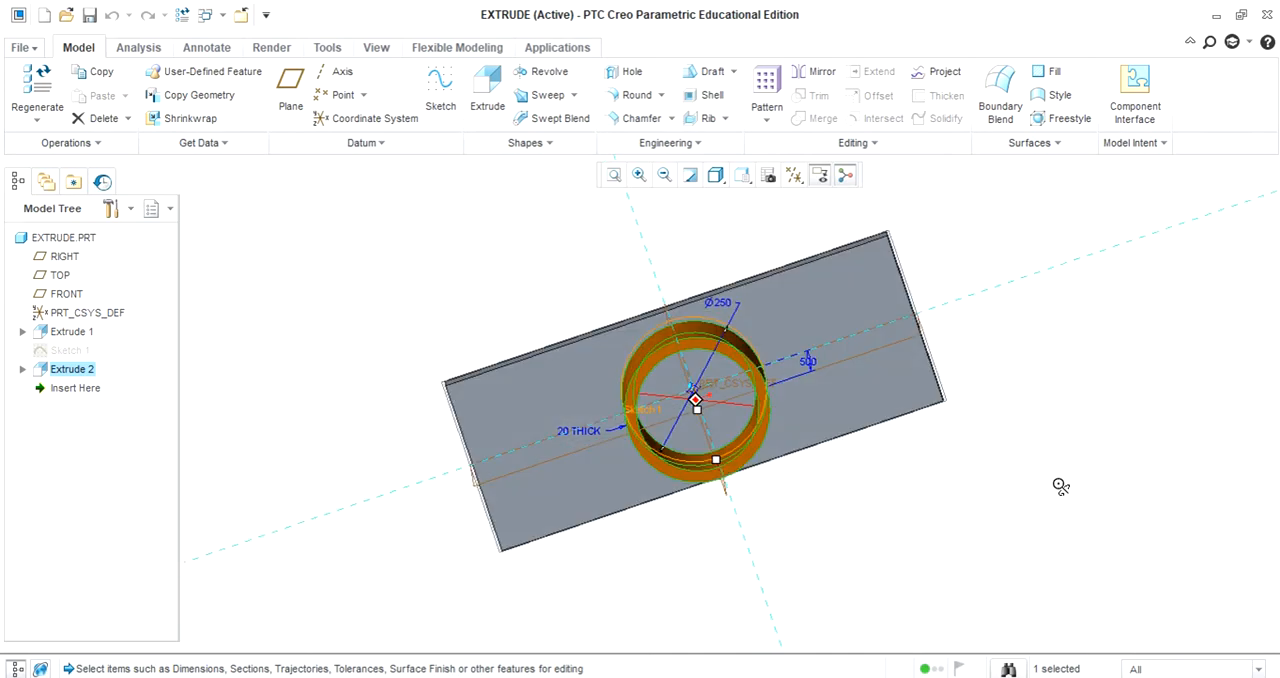
{"action": "double_click", "coordinate": [726, 303]}
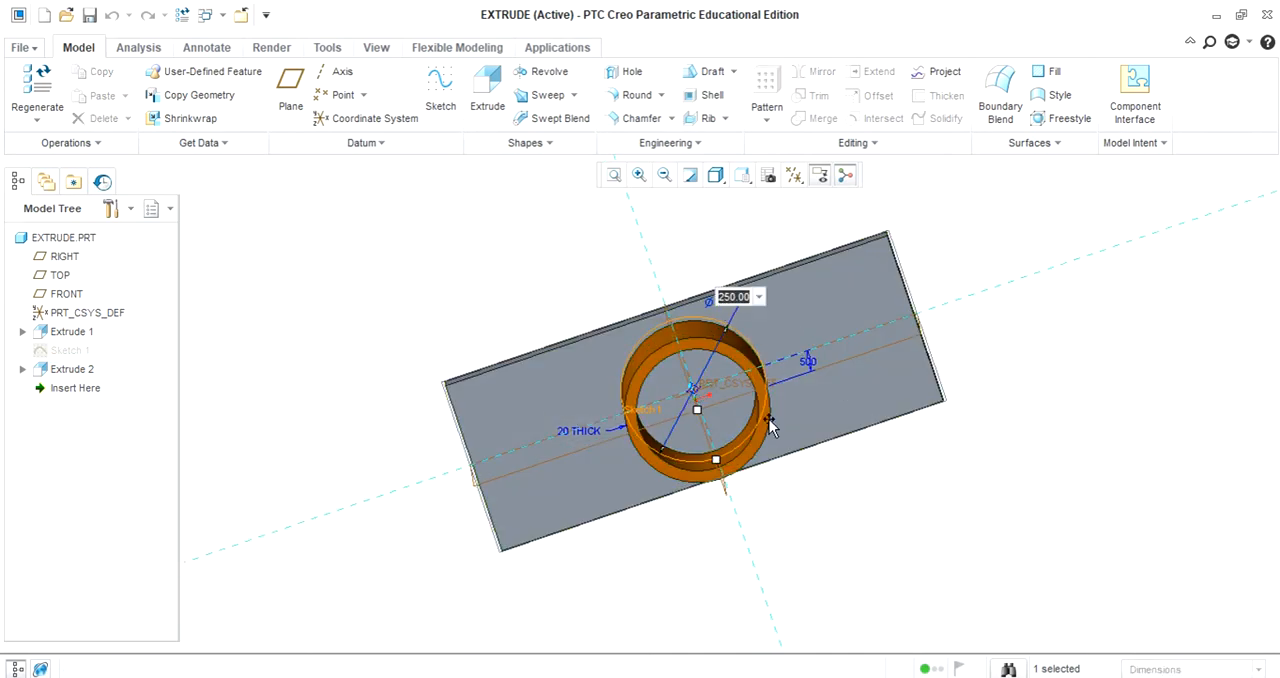
{"action": "type", "text": "200"}
{"action": "key", "text": "Return"}
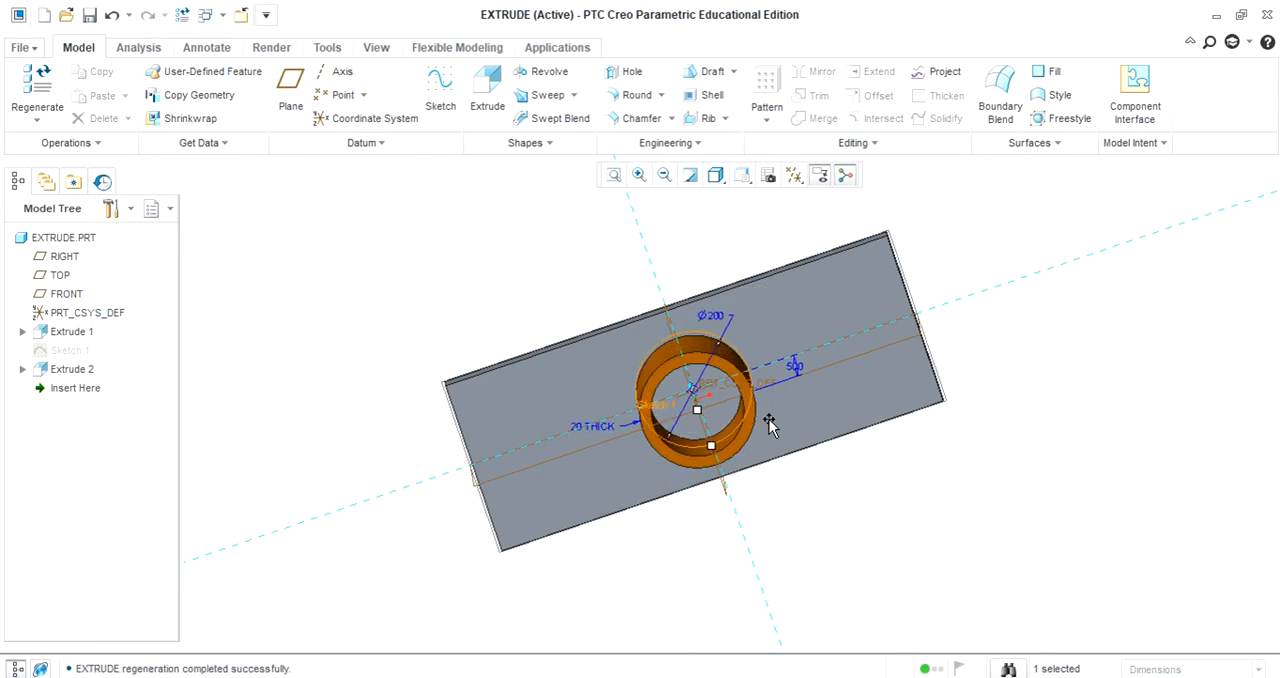
{"action": "middle_click_drag", "start_coordinate": [984, 536], "coordinate": [979, 498]}
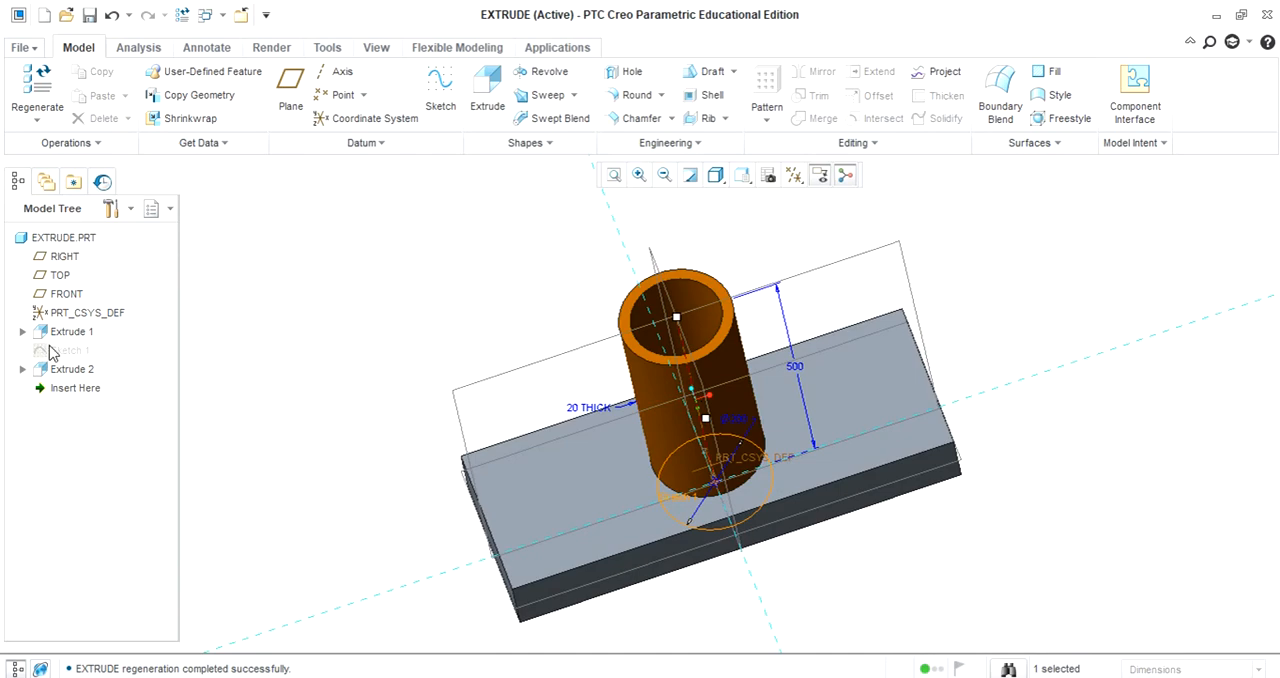
- Show the rectangular block's dimensions for editing and set its length to 600 mm
{"action": "left_click", "coordinate": [72, 370]}
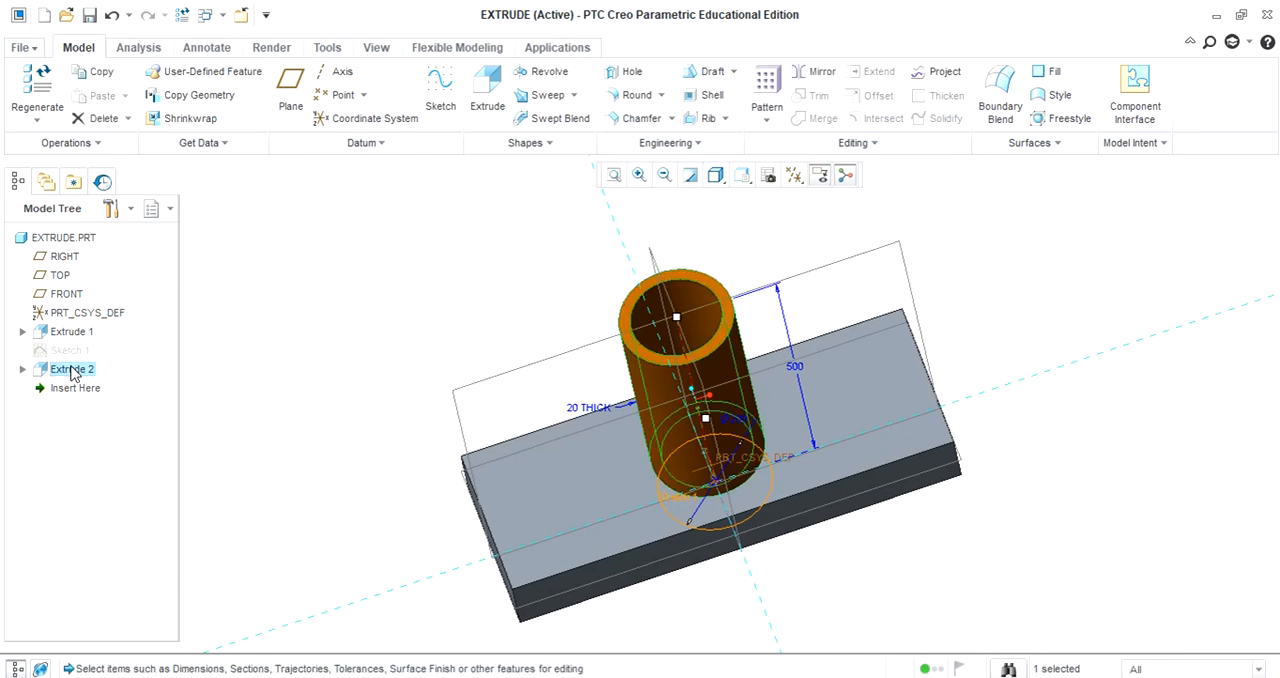
{"action": "left_click", "coordinate": [60, 333]}
{"action": "right_click", "coordinate": [58, 333]}
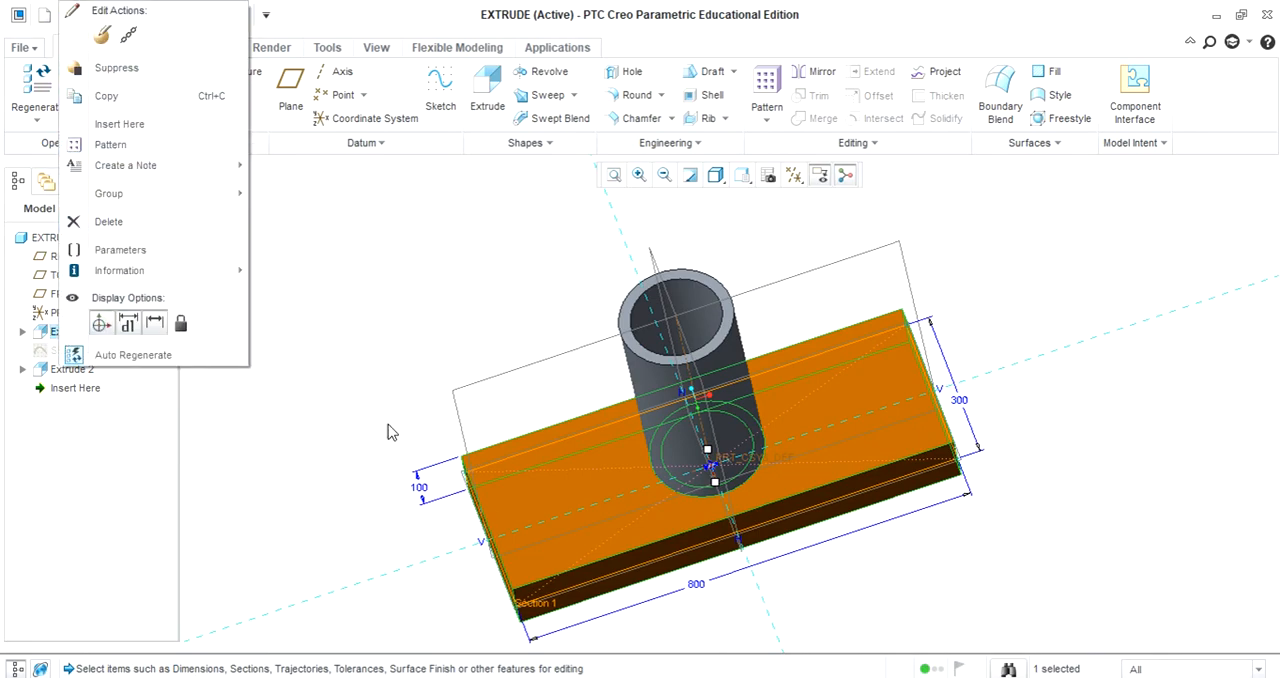
{"action": "left_click", "coordinate": [703, 586]}
{"action": "double_click", "coordinate": [703, 583]}
{"action": "type", "text": "6"}
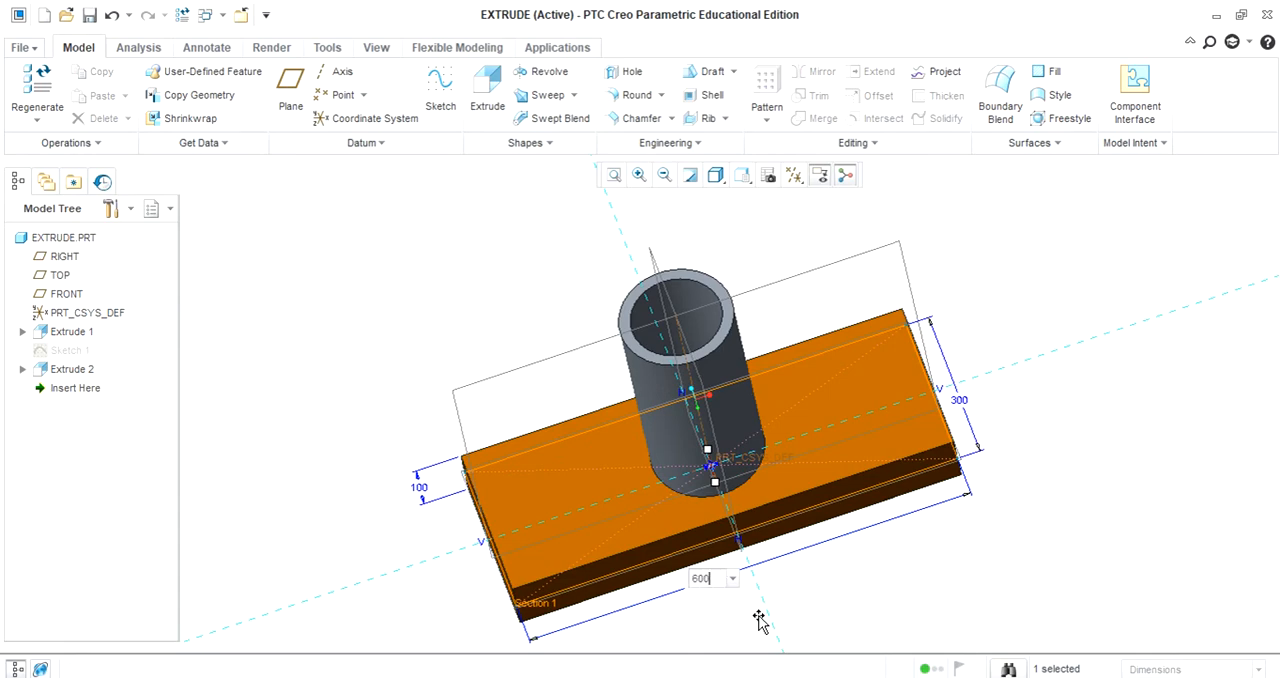
{"action": "type", "text": "00"}
{"action": "key", "text": "Return"}
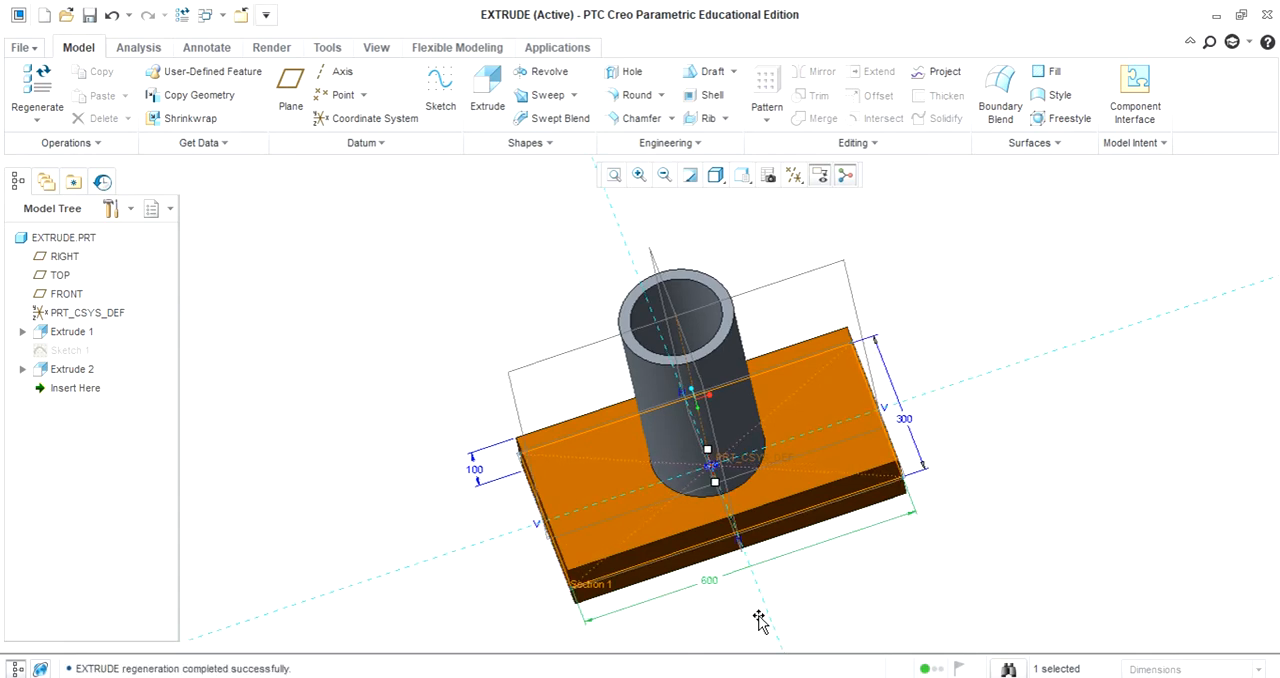
- Set the rectangular block's width to 500 mm and leave the dimension edit
{"action": "double_click", "coordinate": [903, 417]}
{"action": "type", "text": "5"}
{"action": "key", "text": "Return"}
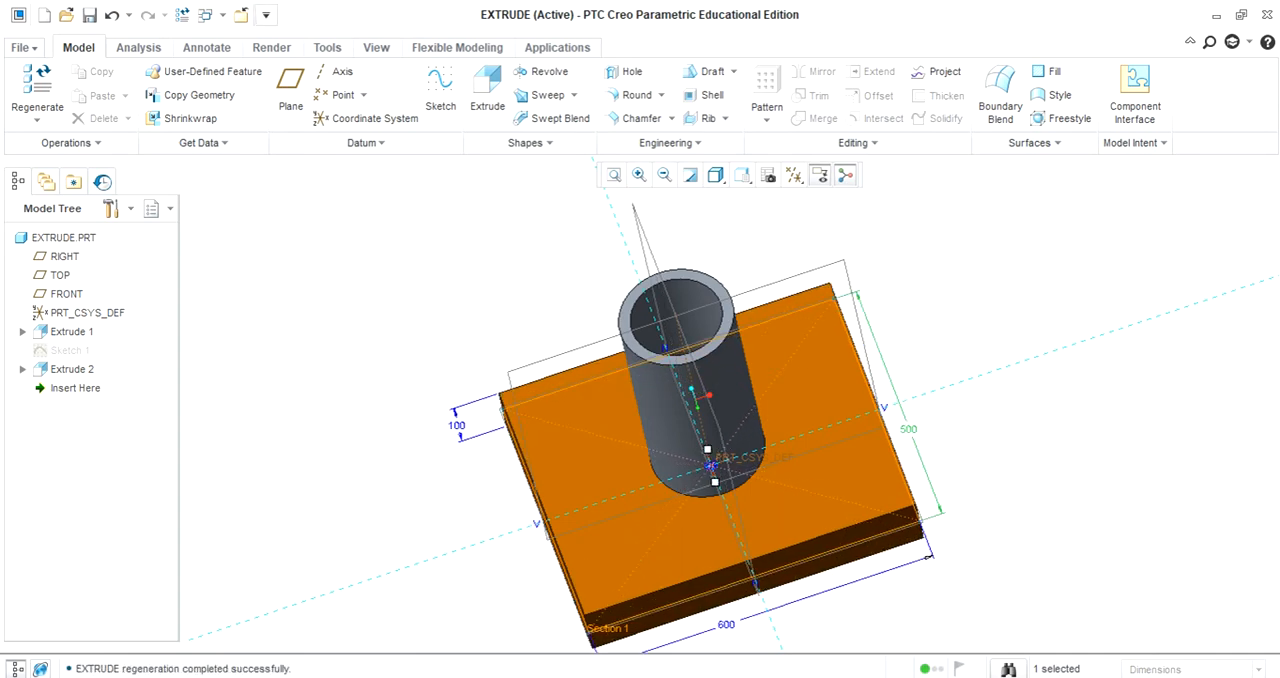
{"action": "left_click", "coordinate": [262, 346]}
{"action": "middle_click_drag", "start_coordinate": [1031, 380], "coordinate": [932, 420]}
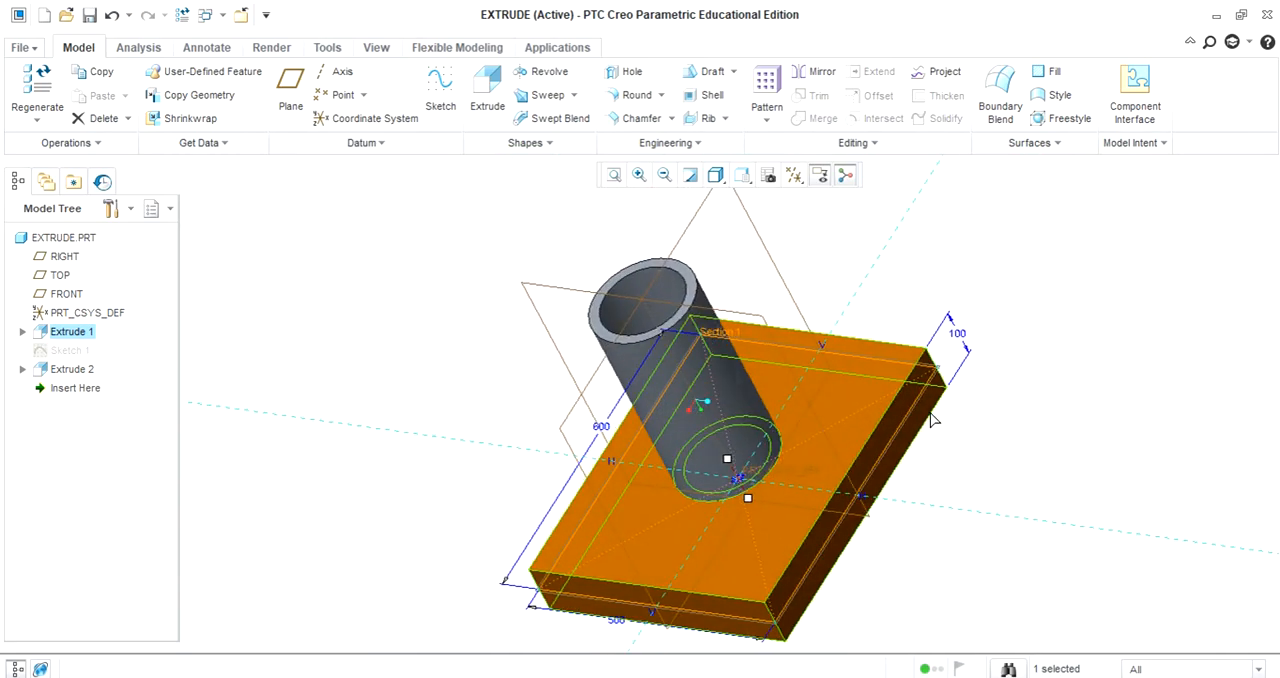
- Open the tube extrusion's dimensions for editing
{"action": "double_click", "coordinate": [62, 369]}
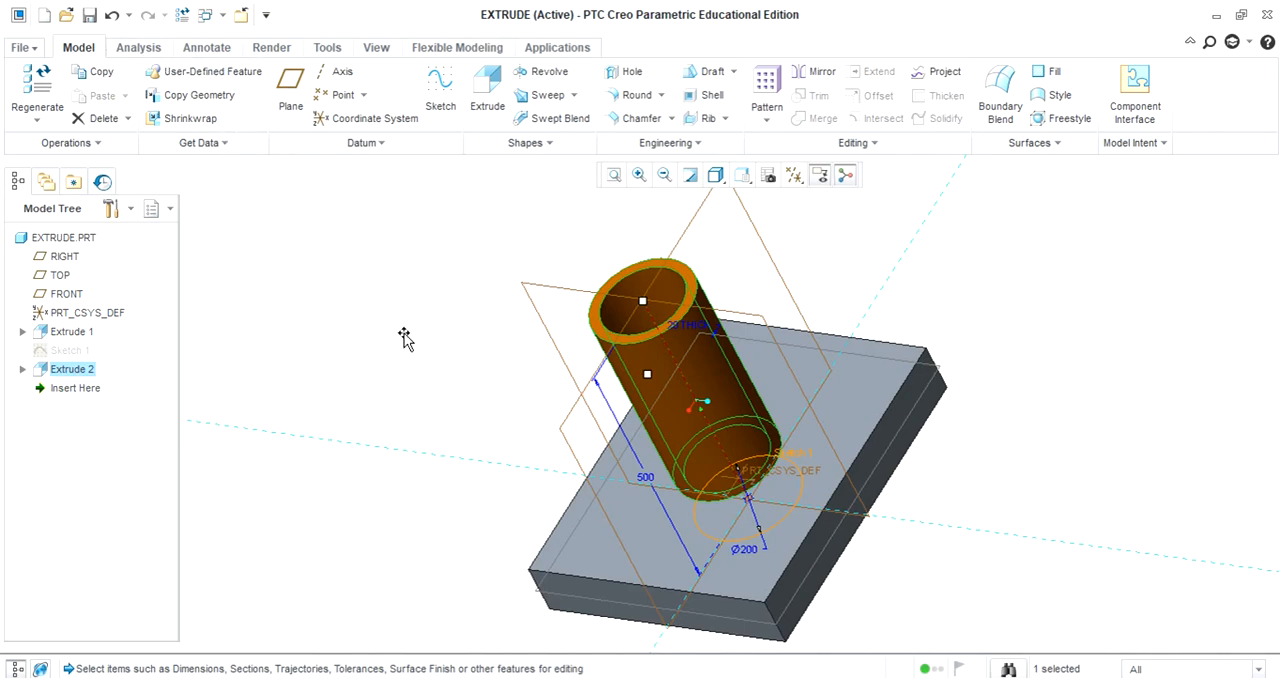
{"action": "mouse_move", "coordinate": [466, 434]}
{"action": "middle_mouse_down"}
{"action": "mouse_move", "coordinate": [443, 394]}
{"action": "mouse_move", "coordinate": [402, 444]}
{"action": "mouse_move", "coordinate": [446, 449]}
{"action": "middle_mouse_up"}
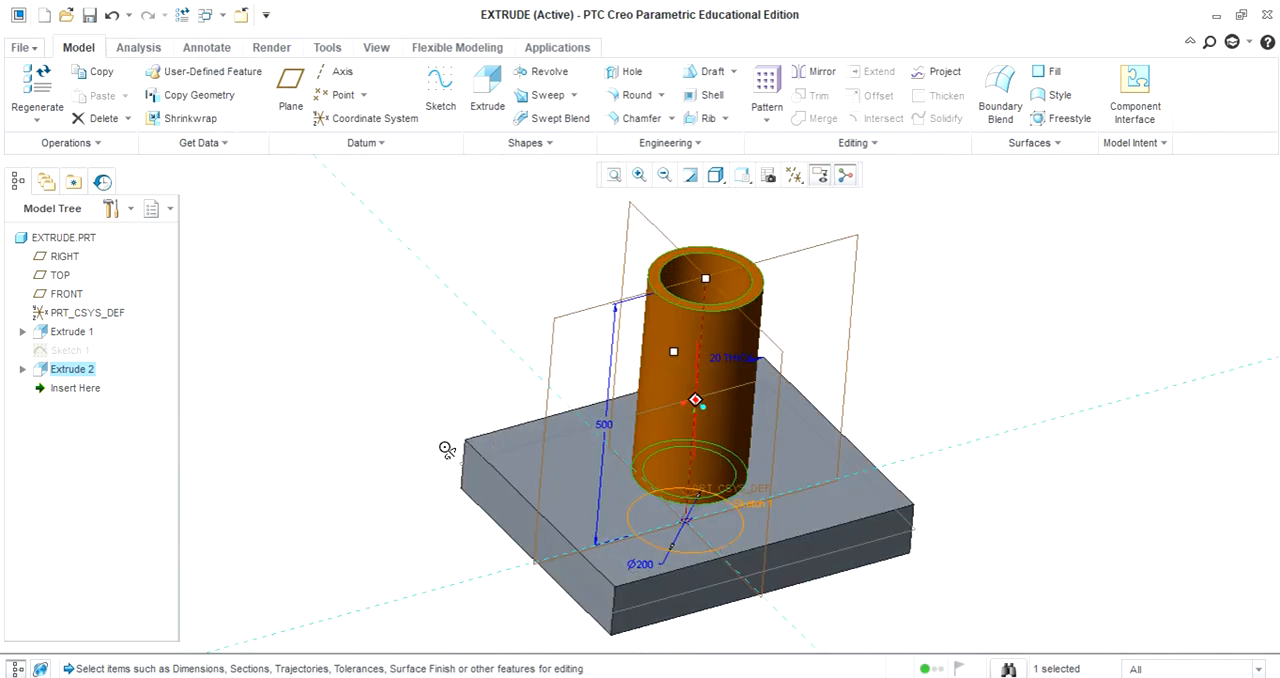